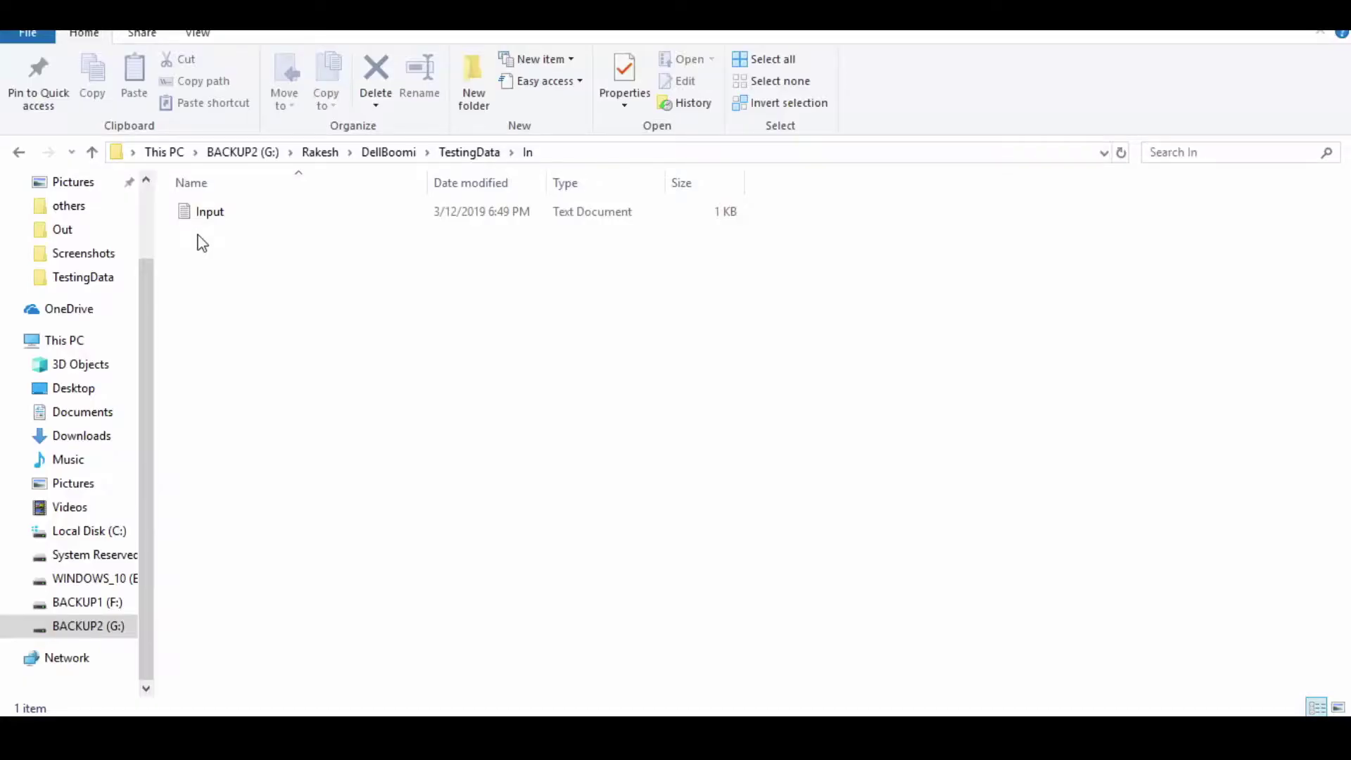
Step: Open the account management options on the Boomi AtomSphere welcome page
left_click(306, 166)
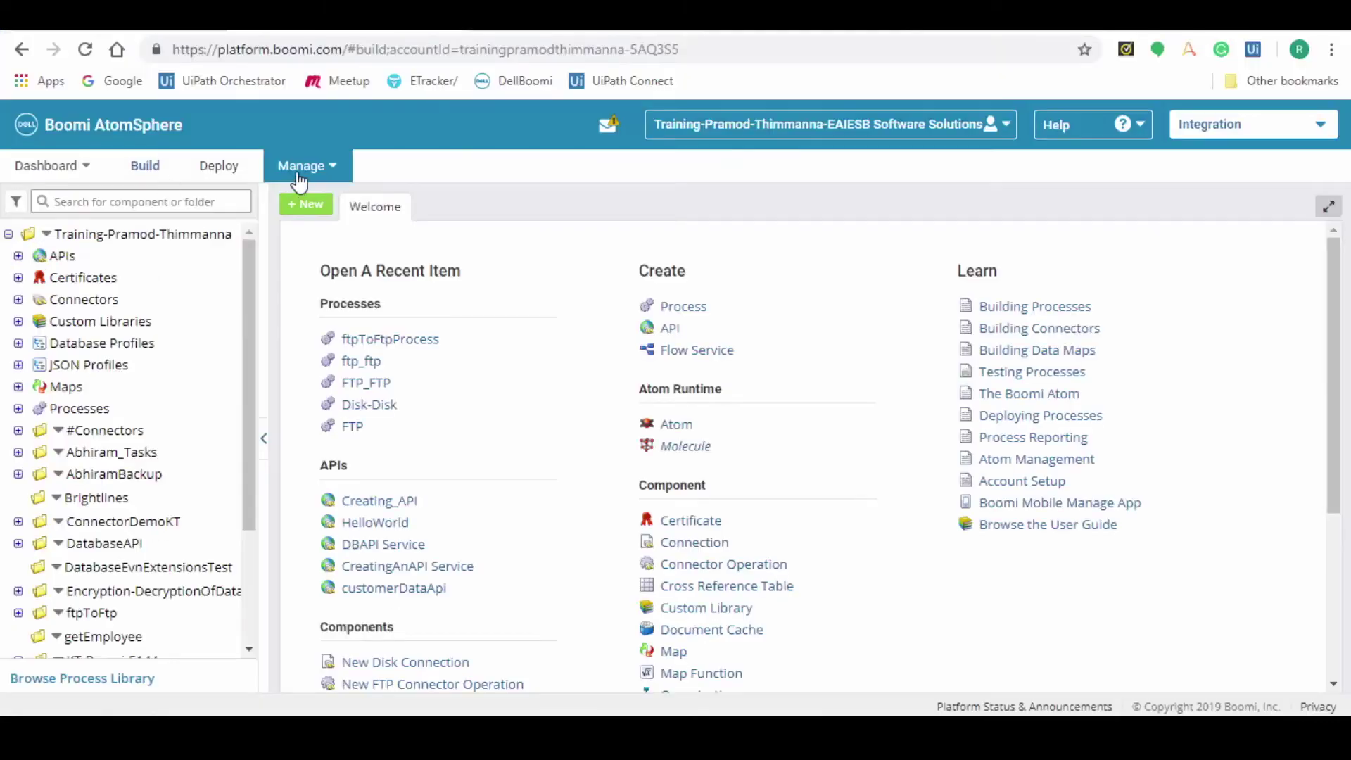
Step: Check the E157-Rakesh atom details, then create a FileToJMS folder under the root folder
left_click(316, 211)
left_click(116, 257)
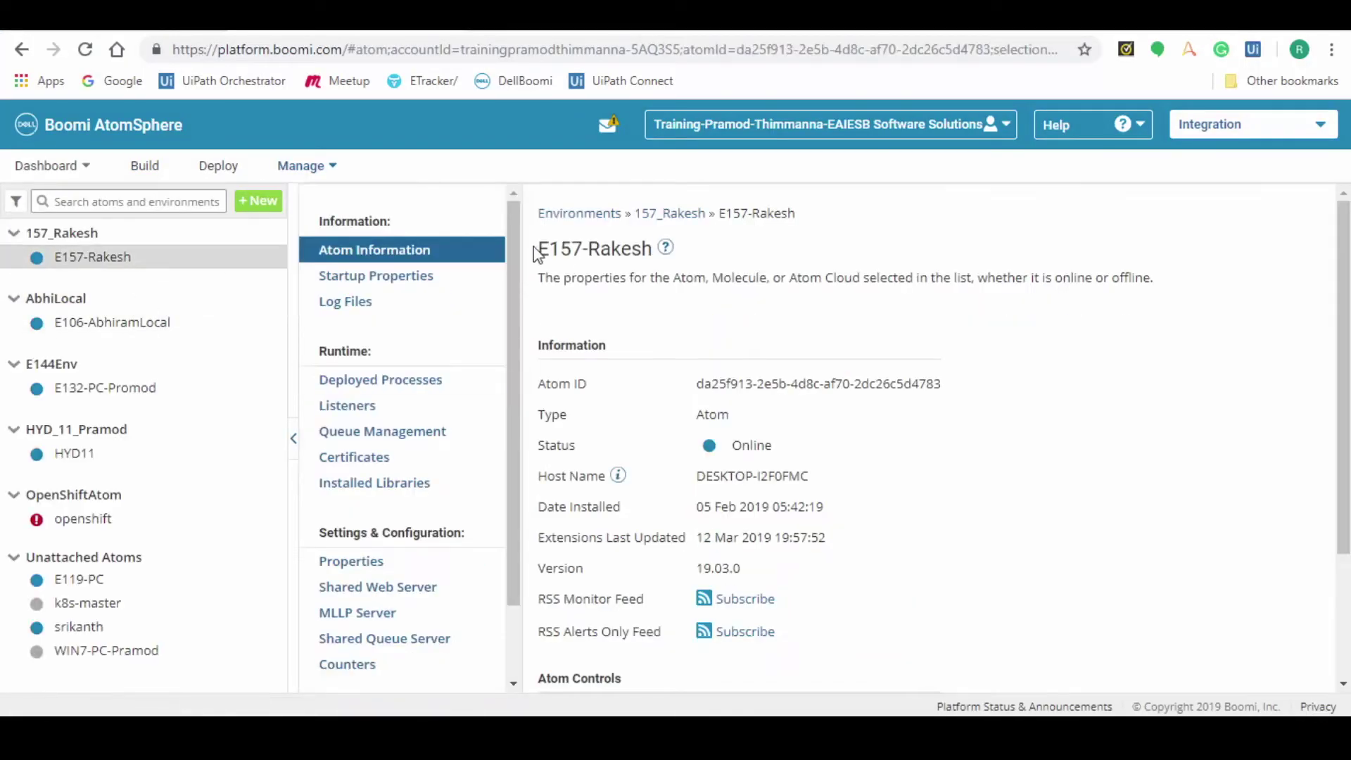
left_click_drag(541, 253, 654, 256)
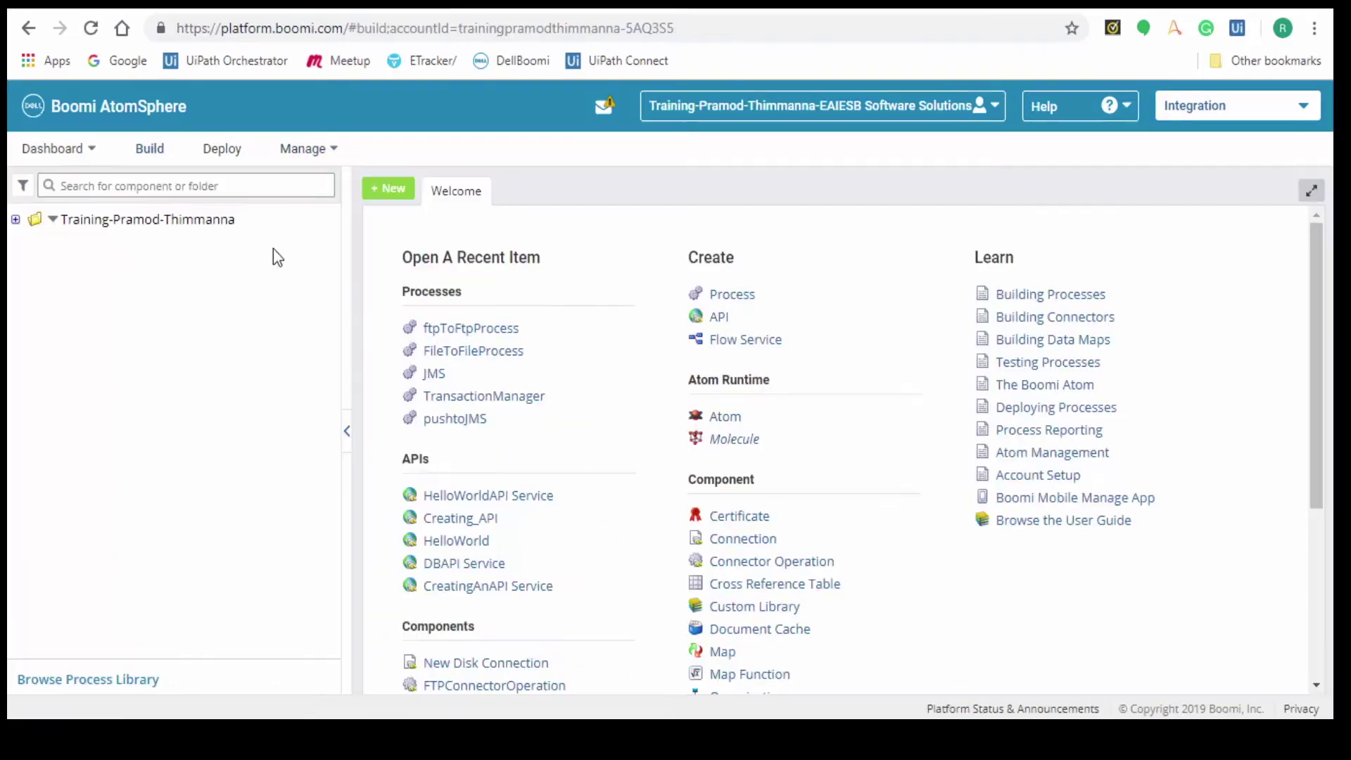
left_click(51, 218)
left_click(91, 265)
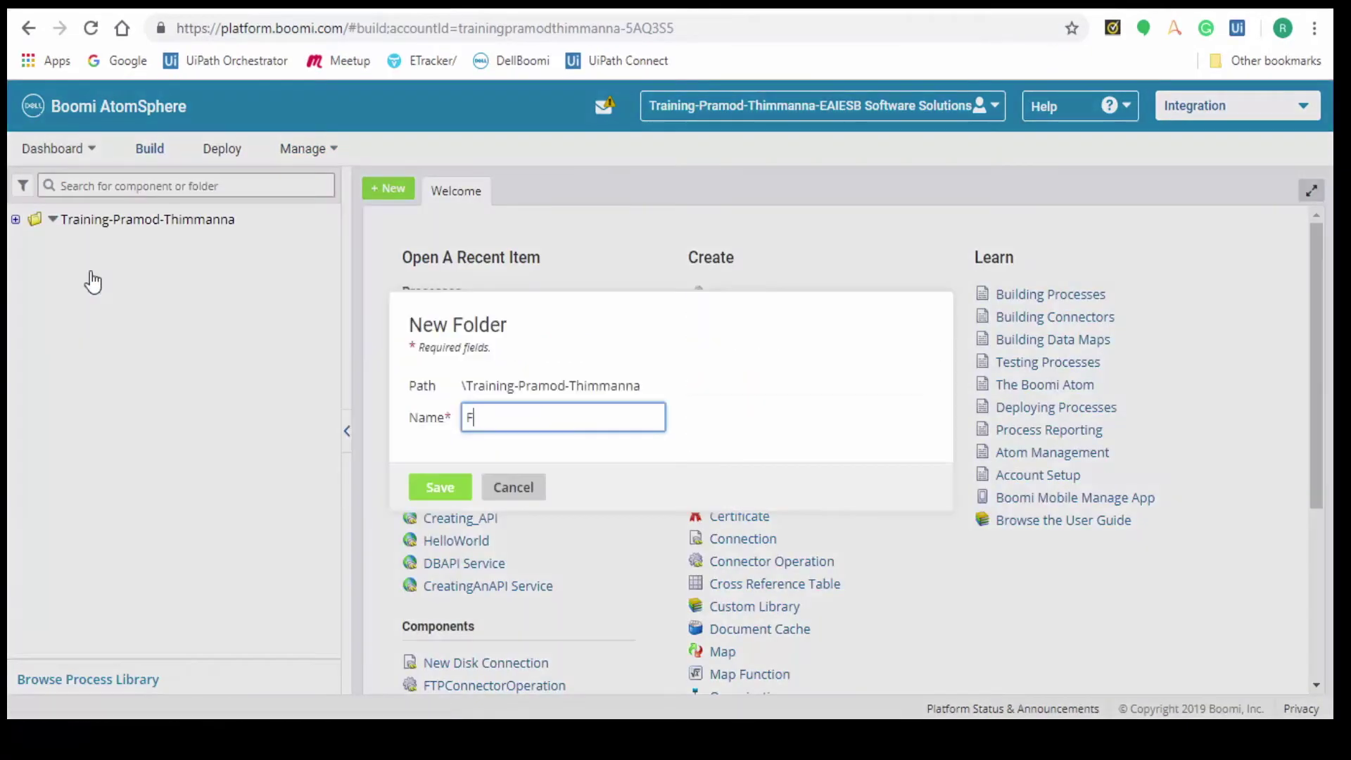
type("FileToJMS")
left_click(439, 487)
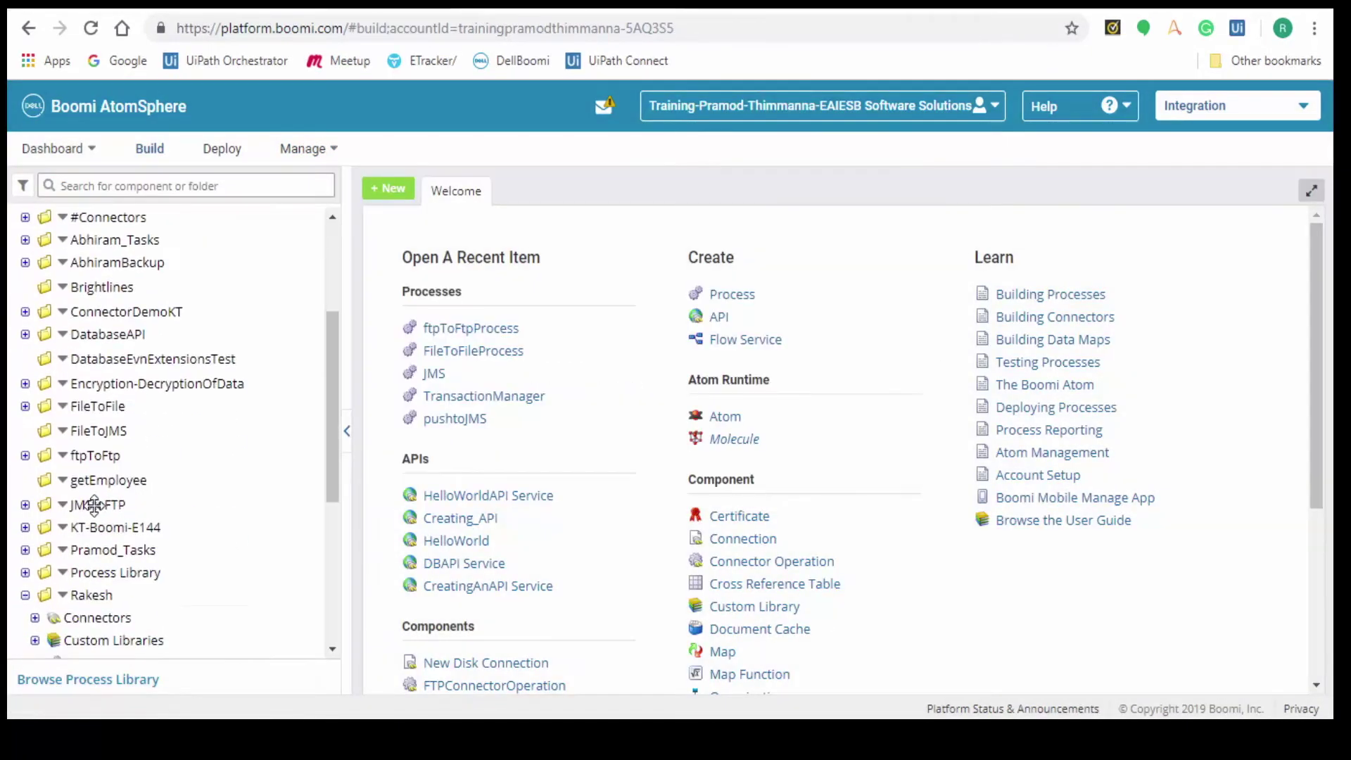
Step: Create the FileToJMSProcess process in FileToJMS with a No Data start step
left_click(61, 430)
left_click(116, 452)
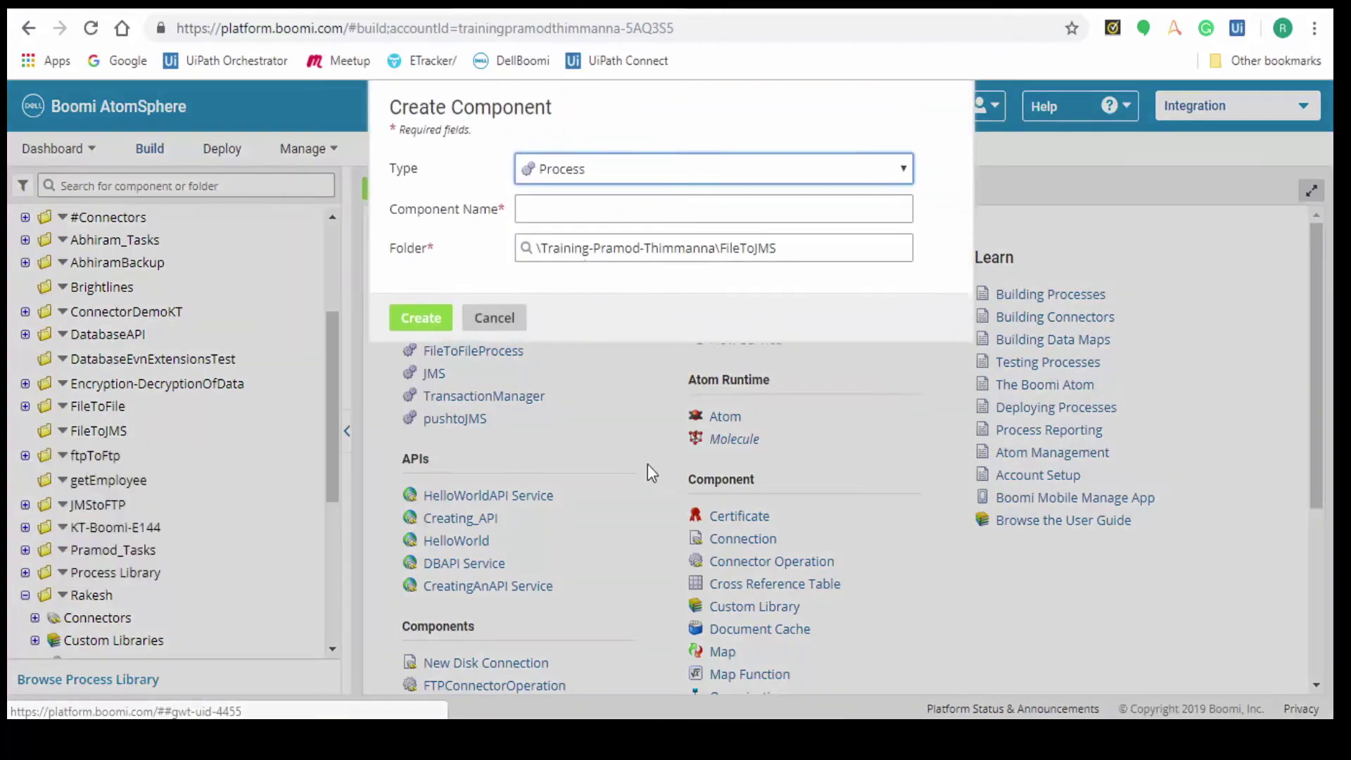
left_click(589, 220)
type("FileToJMSProcess")
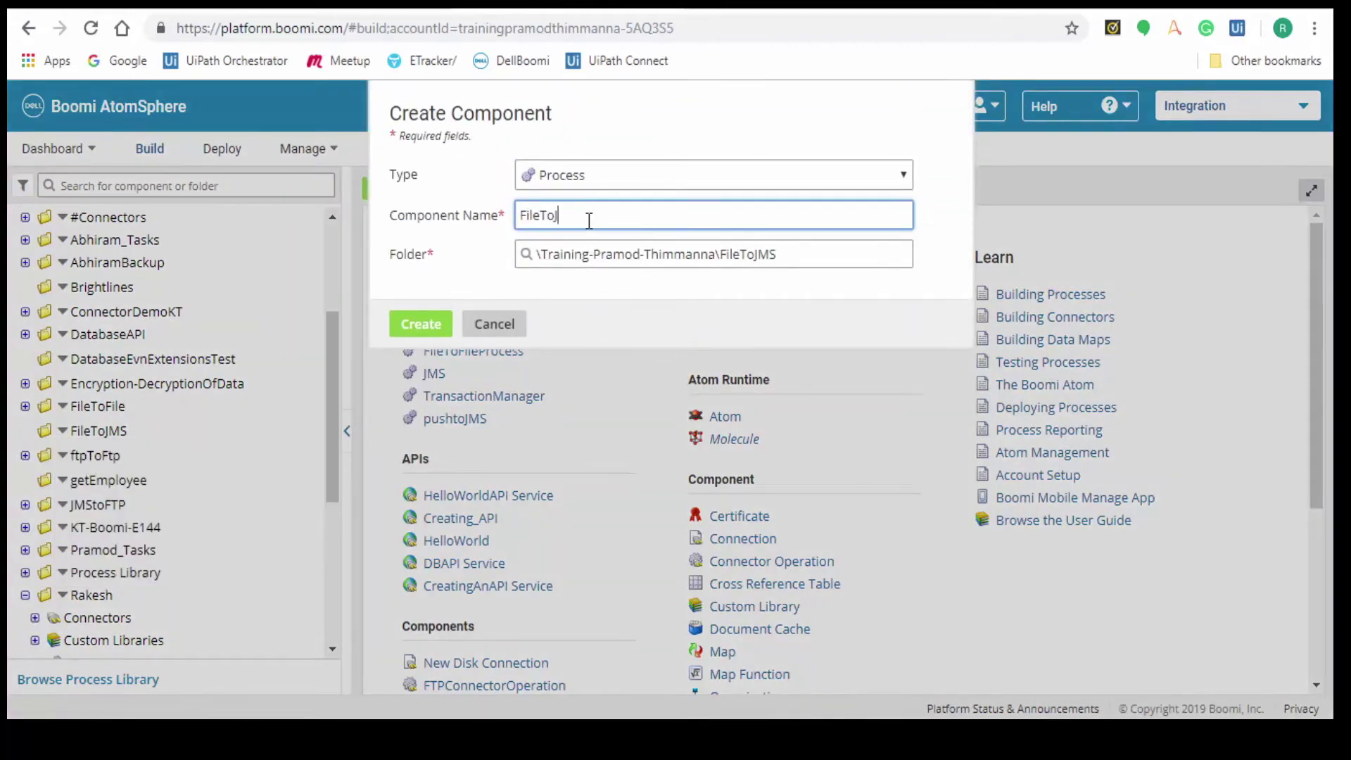
left_click(421, 324)
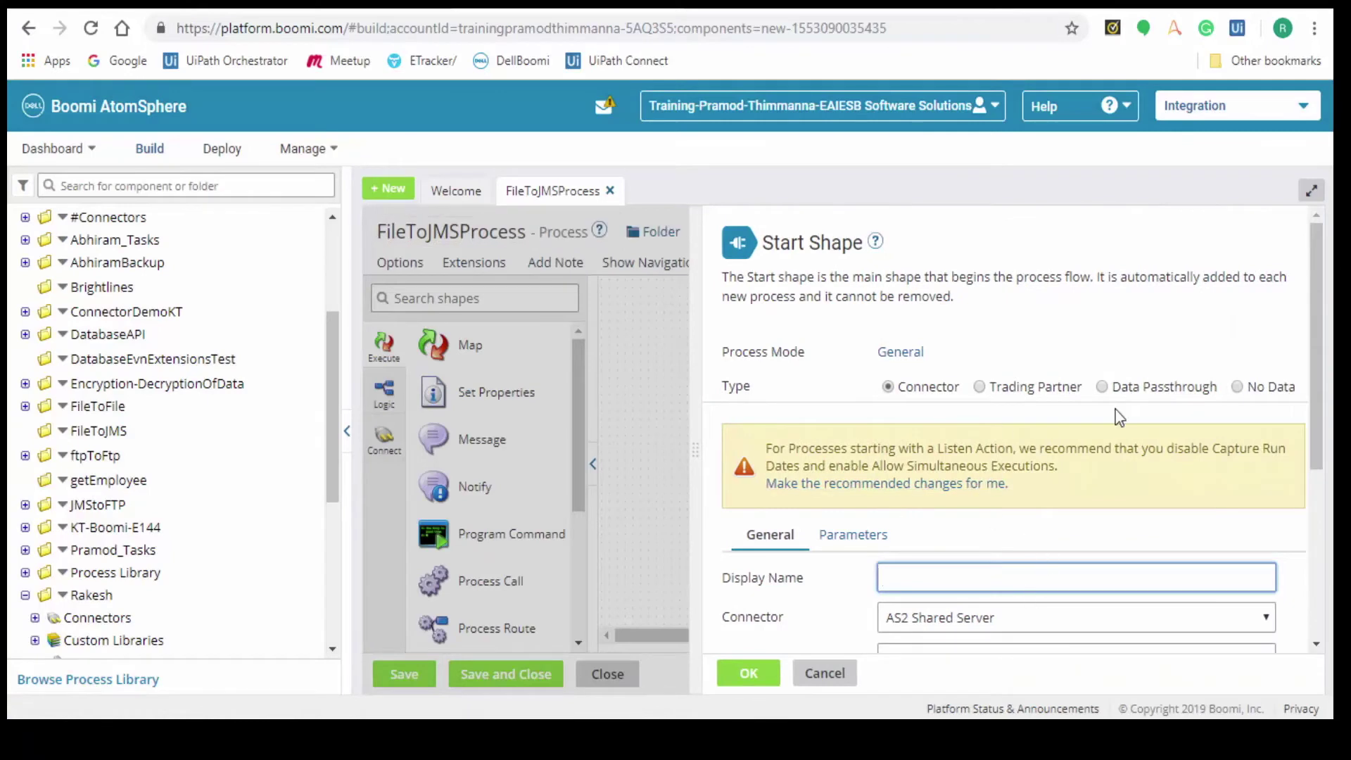
left_click(1237, 386)
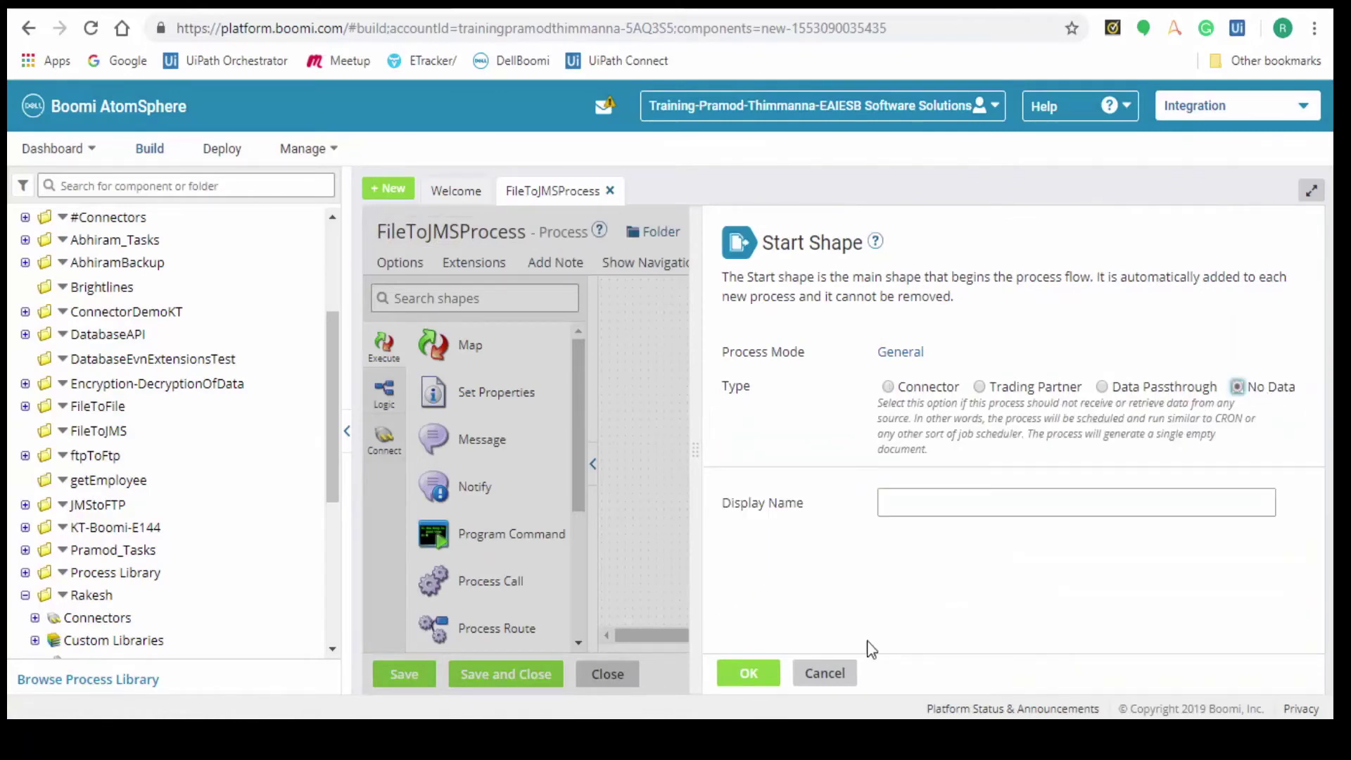
left_click(749, 674)
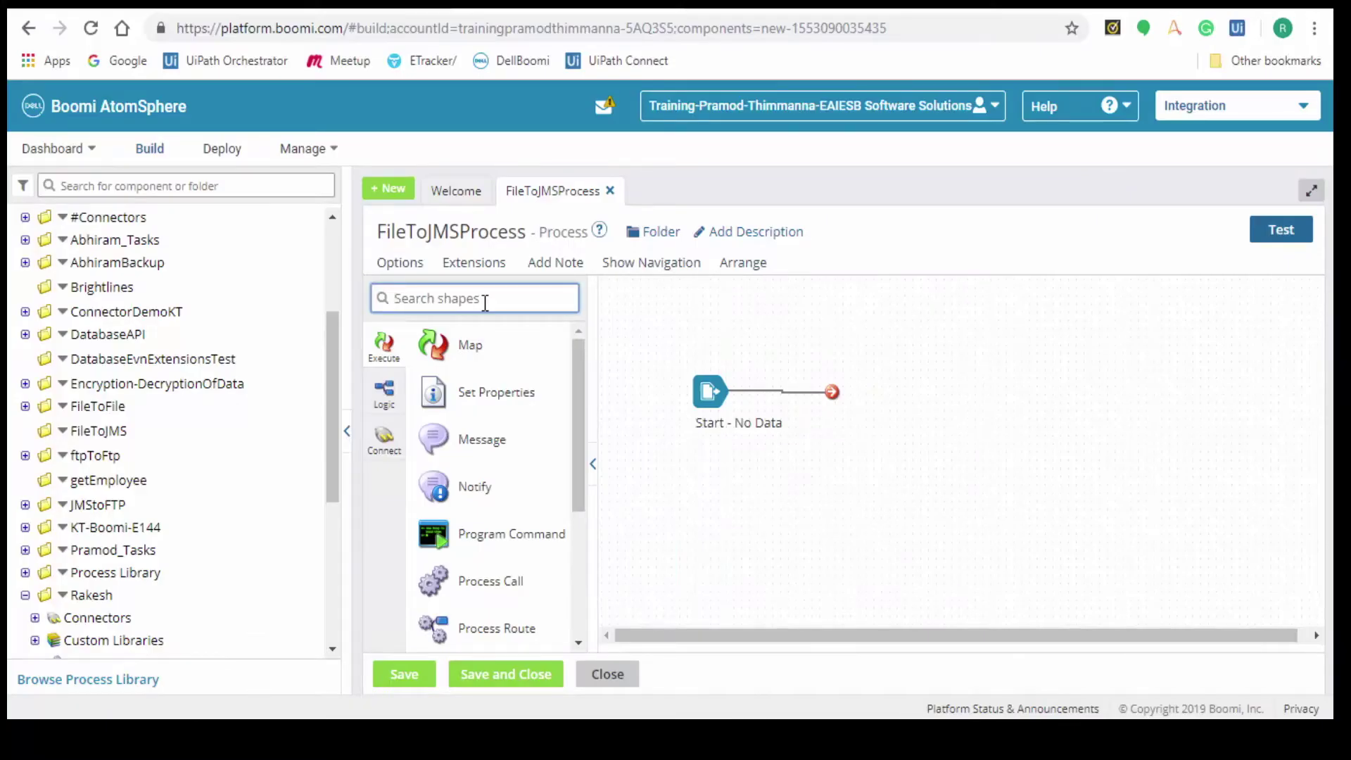
type("disk")
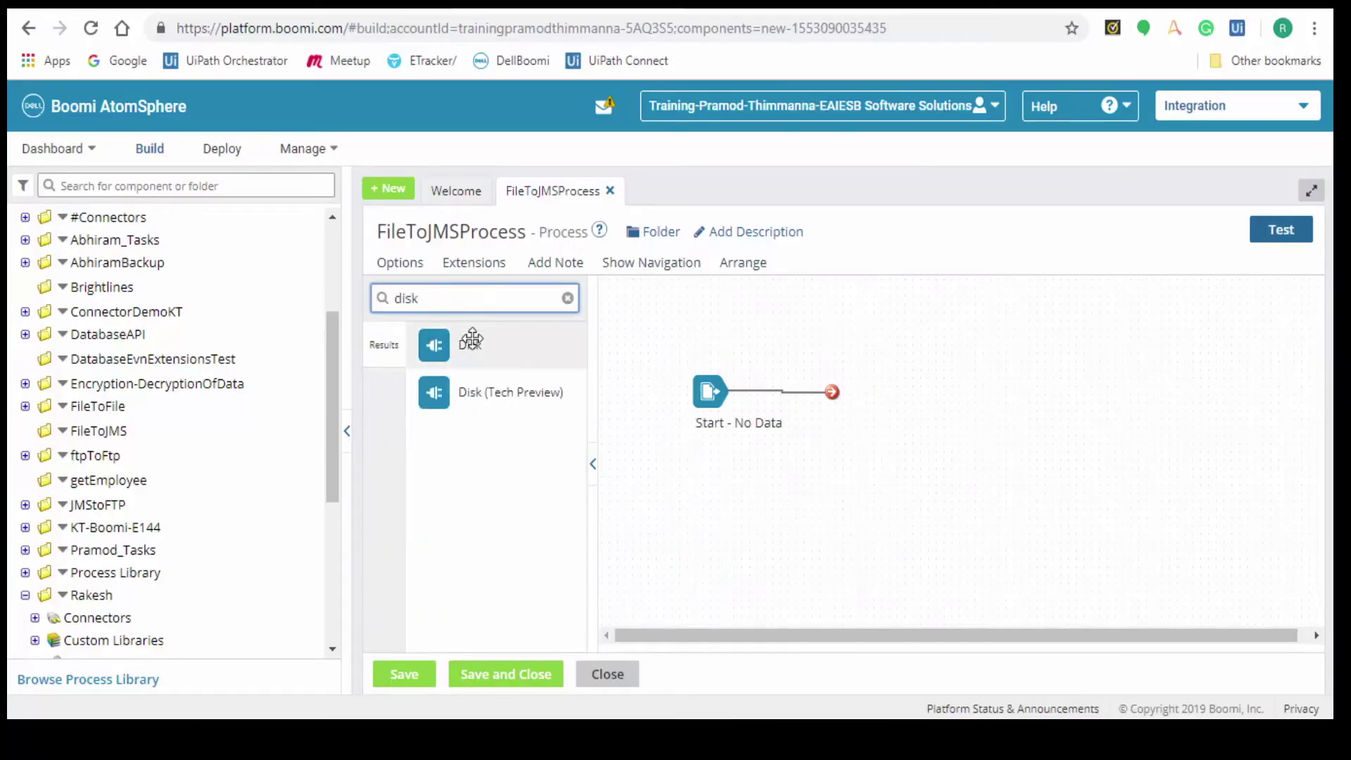
Step: Add a Disk step named Input, pasting the TestingData In path as its connection directory
left_click_drag(470, 345, 910, 402)
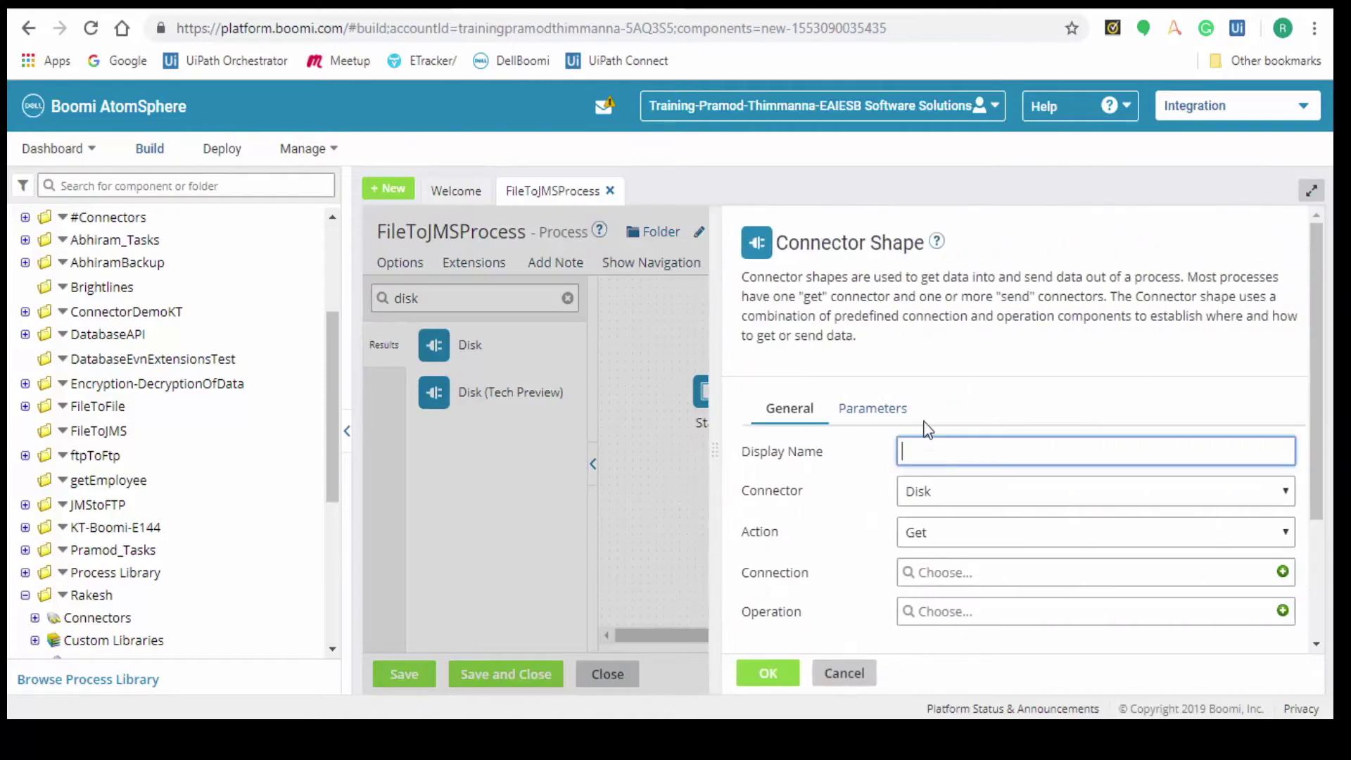
type("Input")
left_click(583, 324)
type("G:\\Rakesh\\DellBoomi\\TestingData\\In")
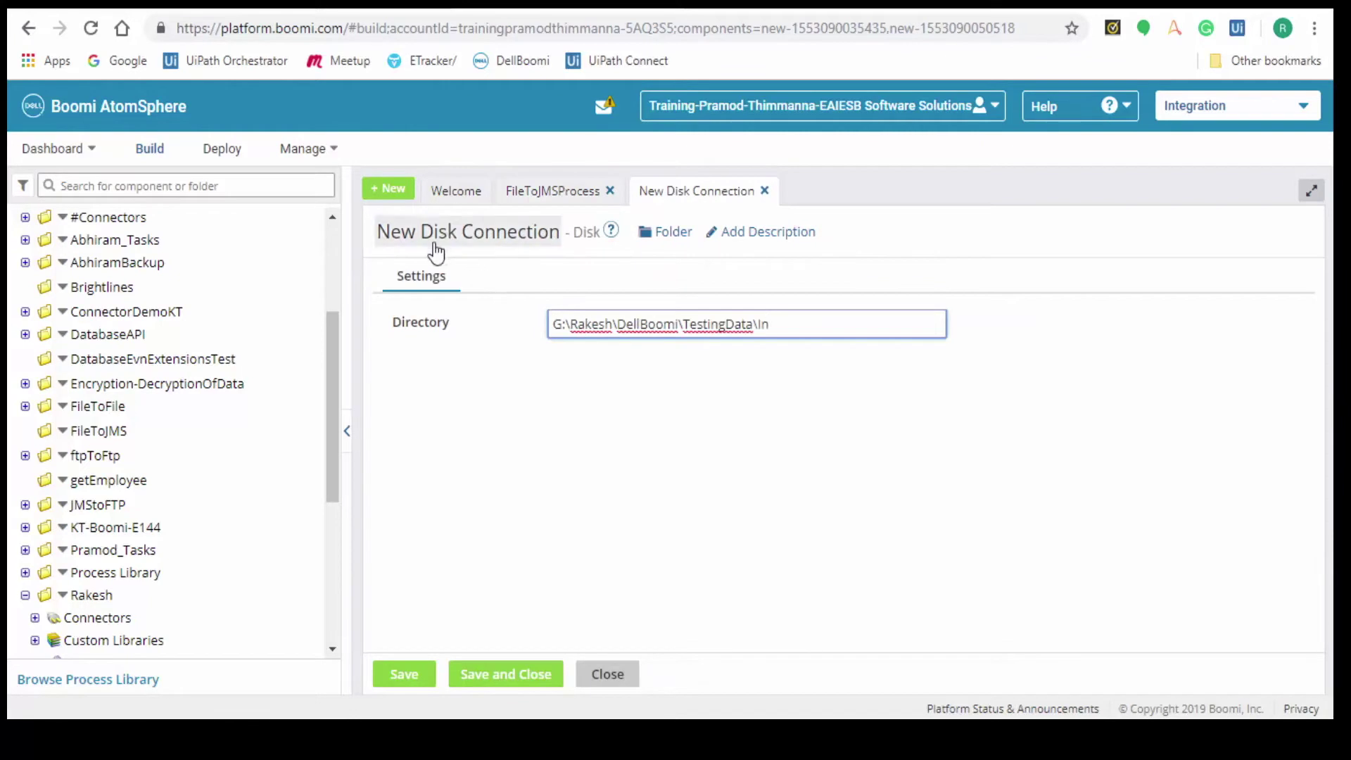
Step: Rename the disk connection to Input_Disk Connection and save it
left_click(417, 231)
double_click(401, 231)
type("In")
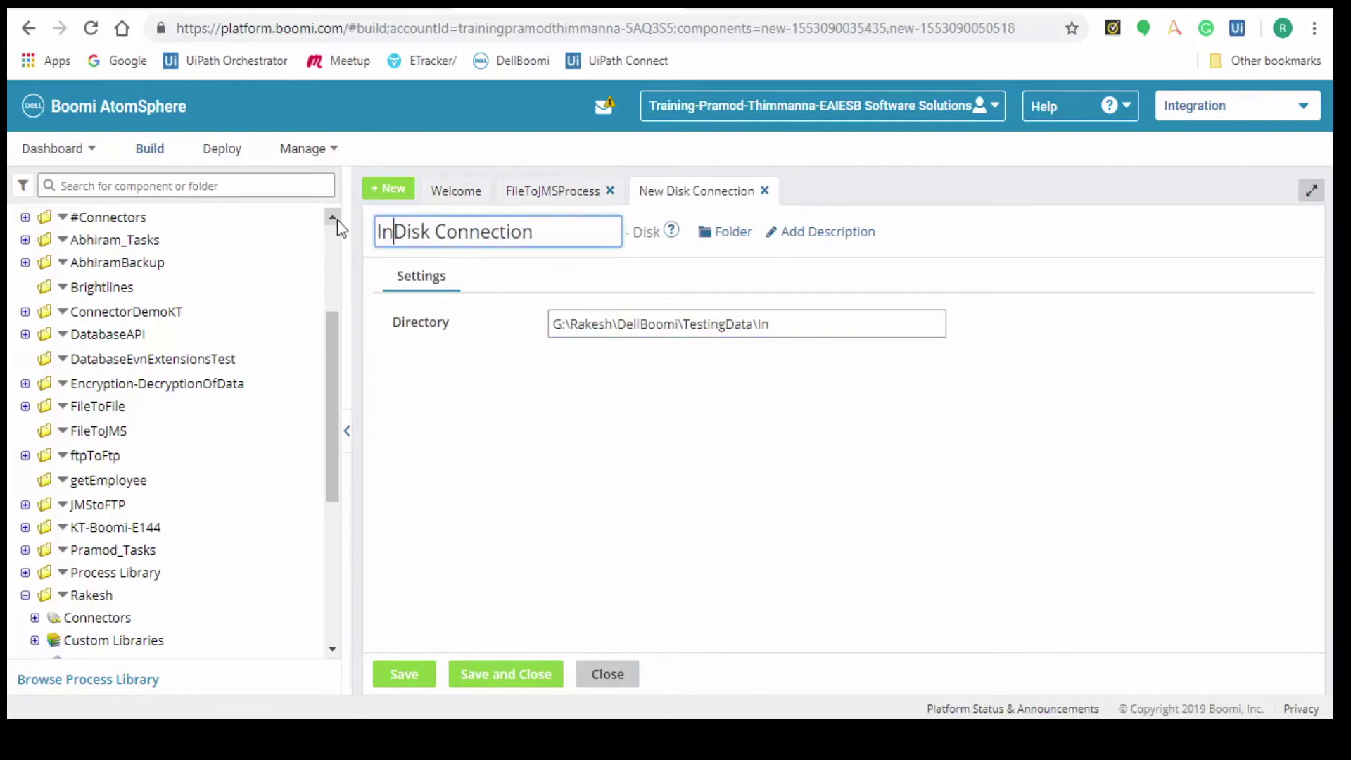
type("put_")
left_click(505, 673)
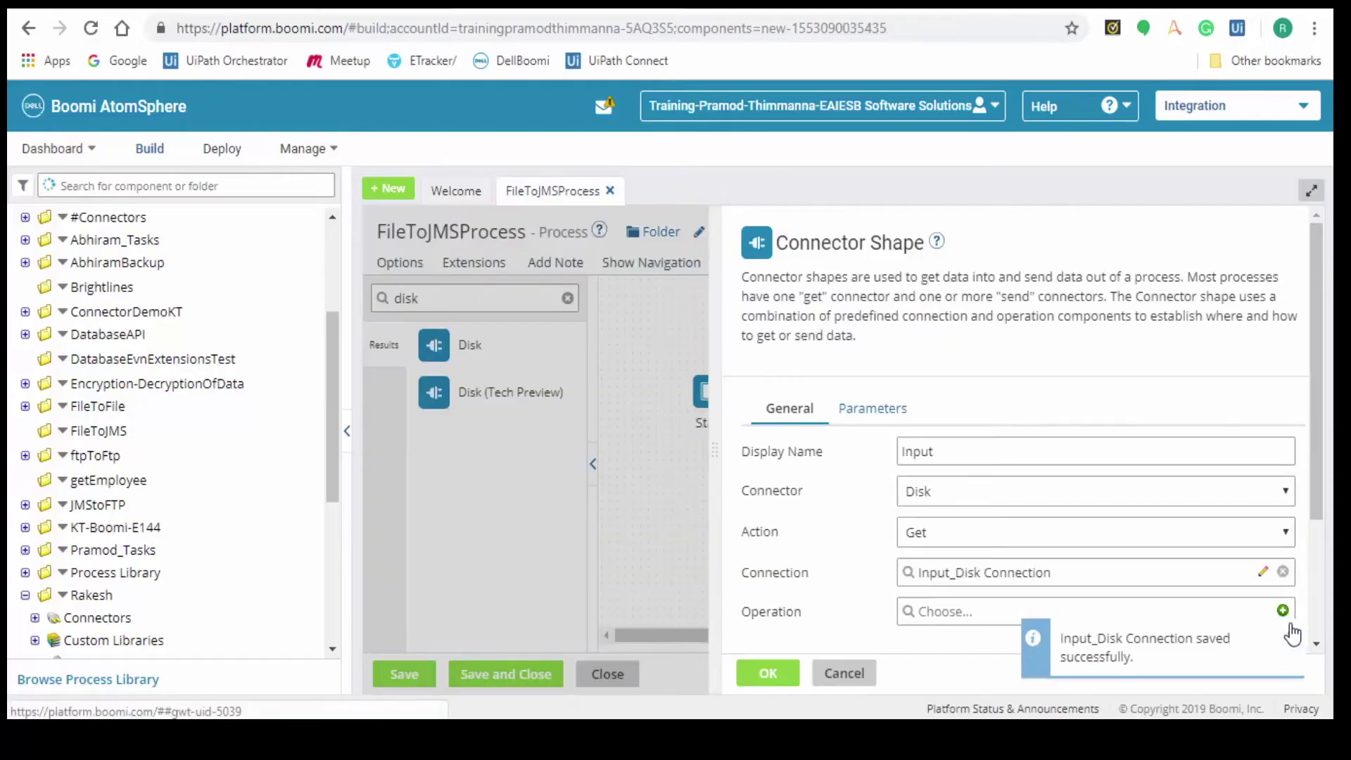
Step: Save a new Input_Disk Connector Operation and confirm the Input step settings
left_click(1285, 615)
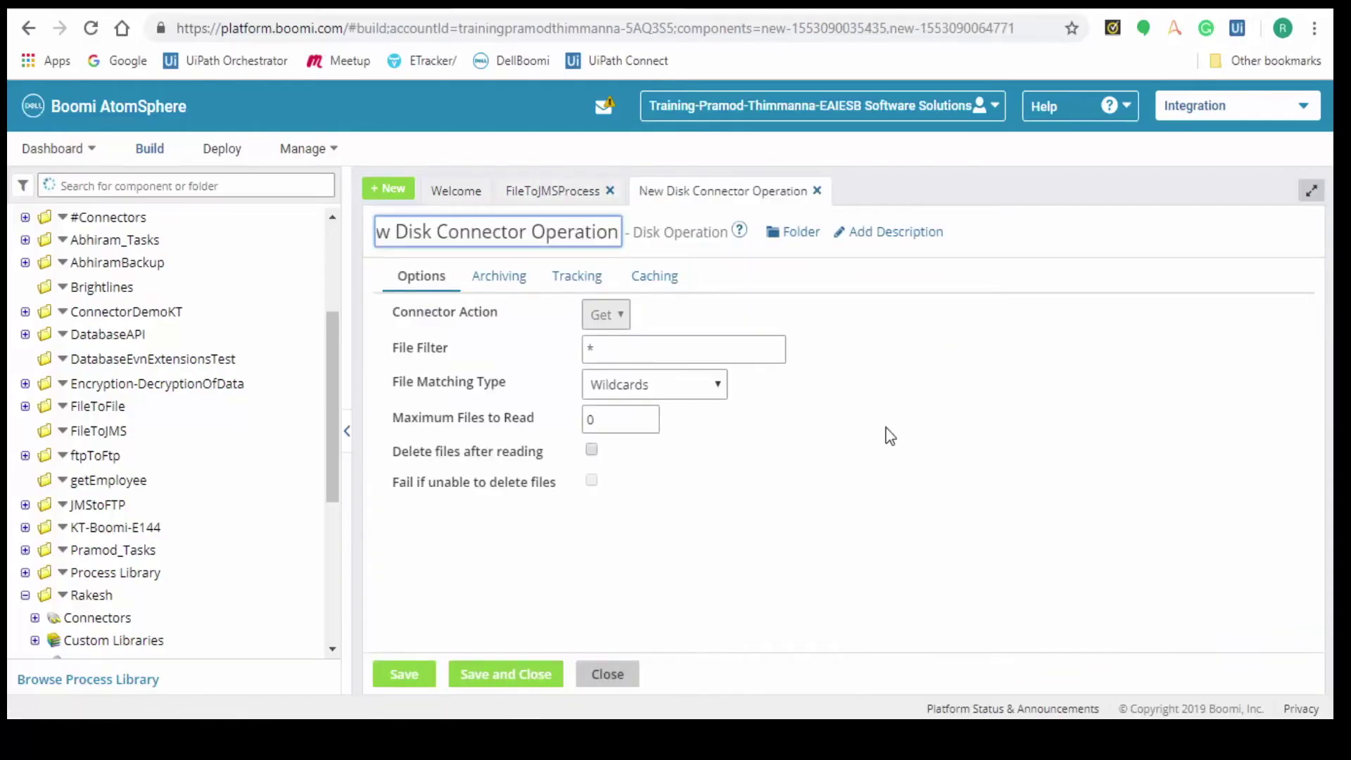
double_click(398, 231)
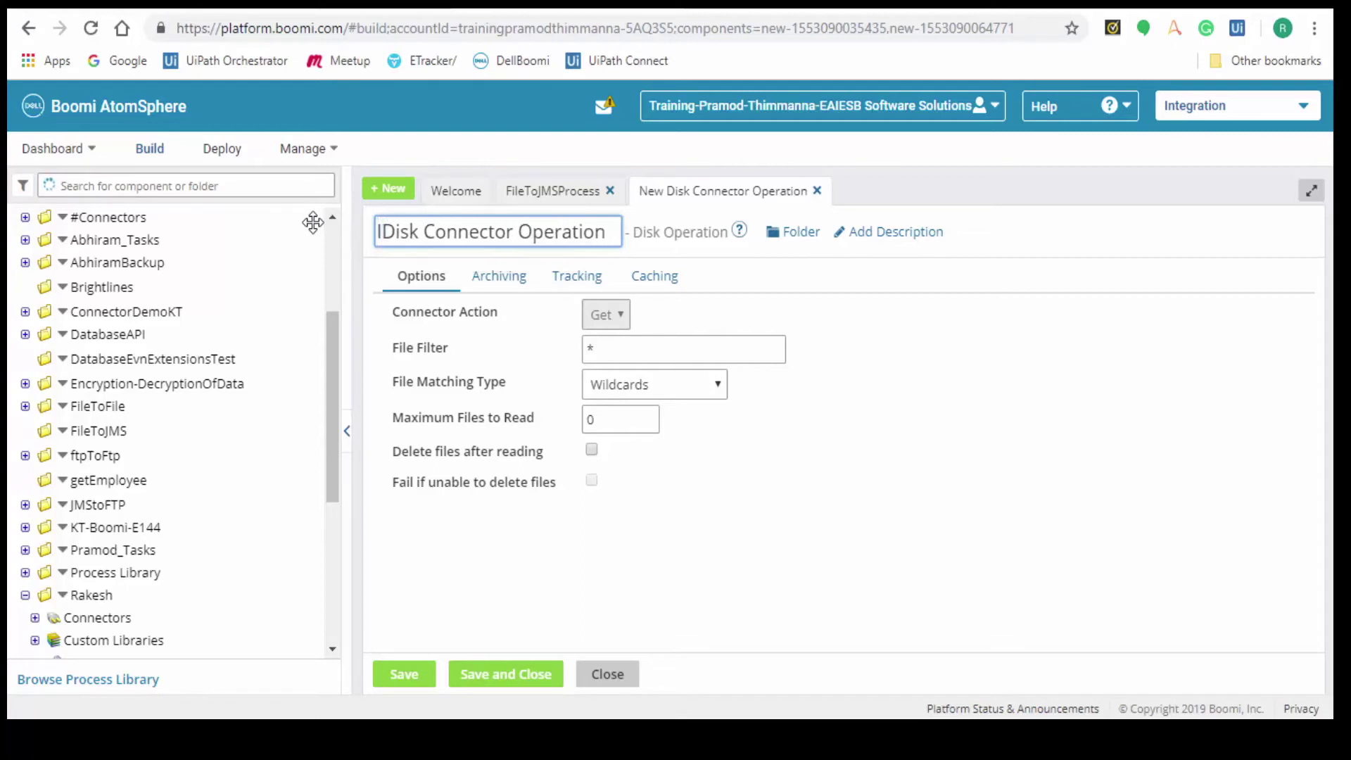
type("Input_")
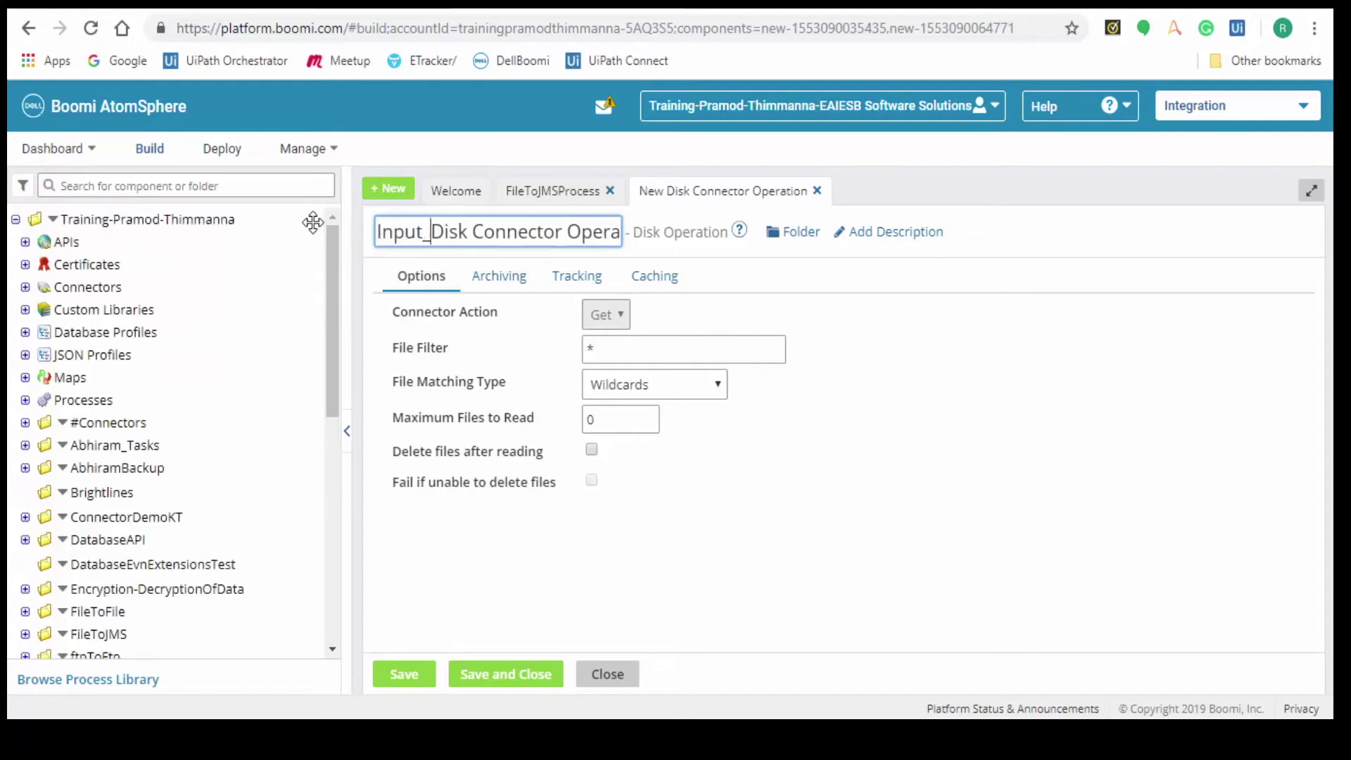
left_click(506, 673)
left_click(568, 306)
Step: Place a JMS Connection step after Input and set its action to Send
left_click(476, 299)
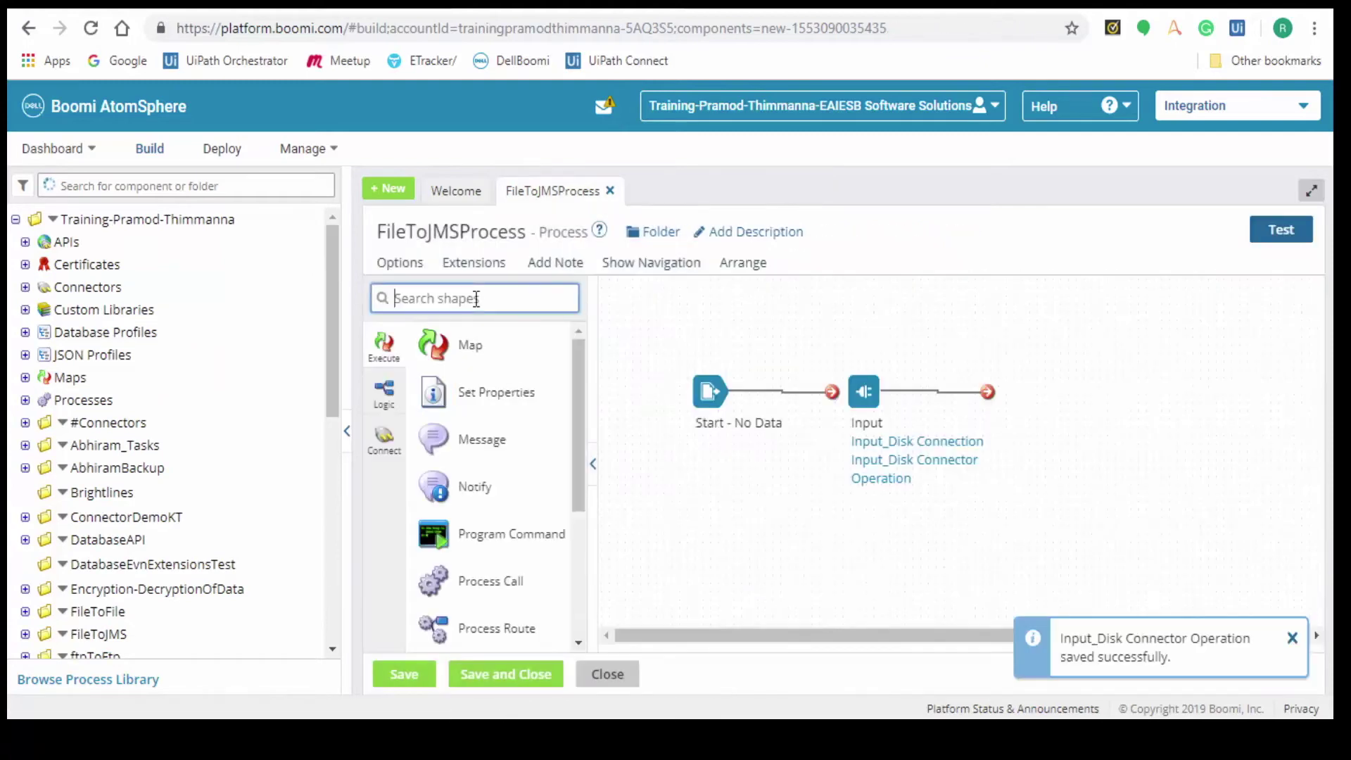
type("jms")
left_click_drag(434, 345, 1018, 392)
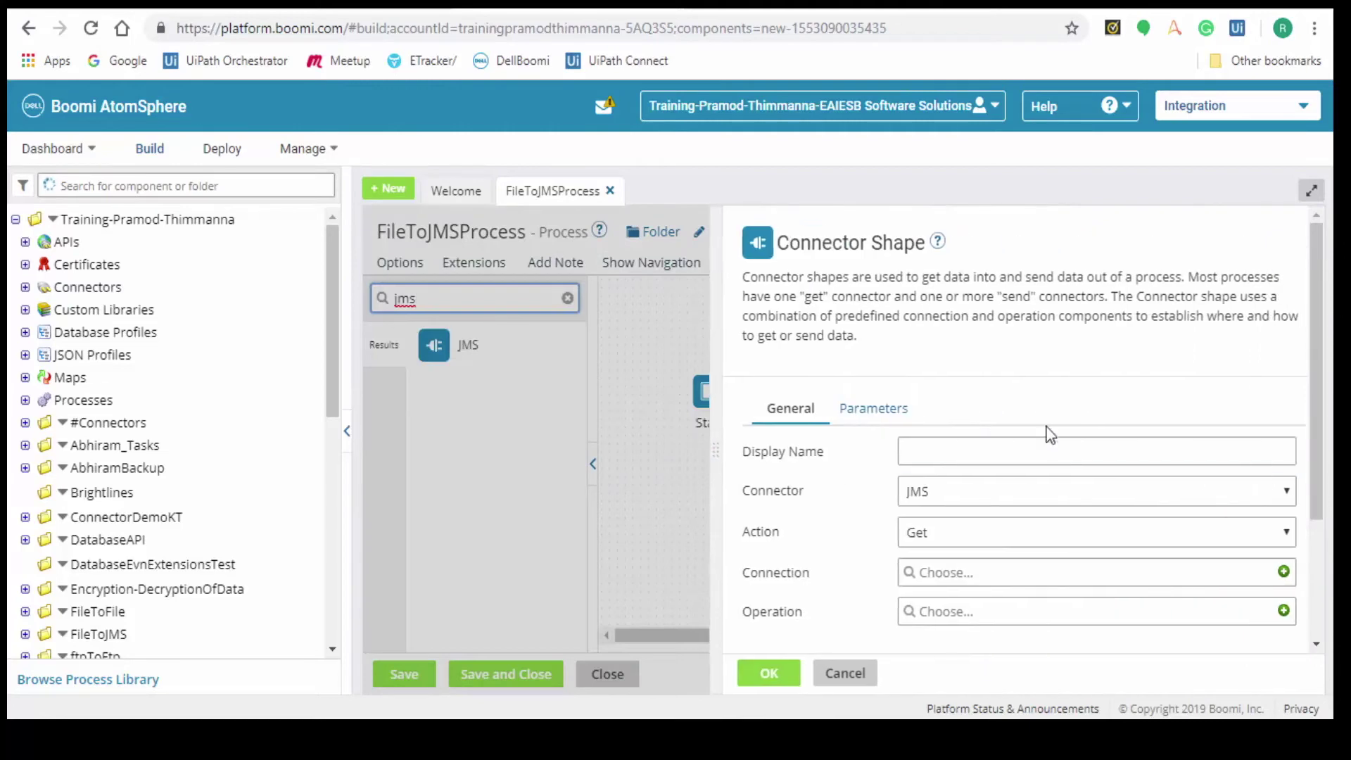
left_click(1053, 454)
type("JMS Connect")
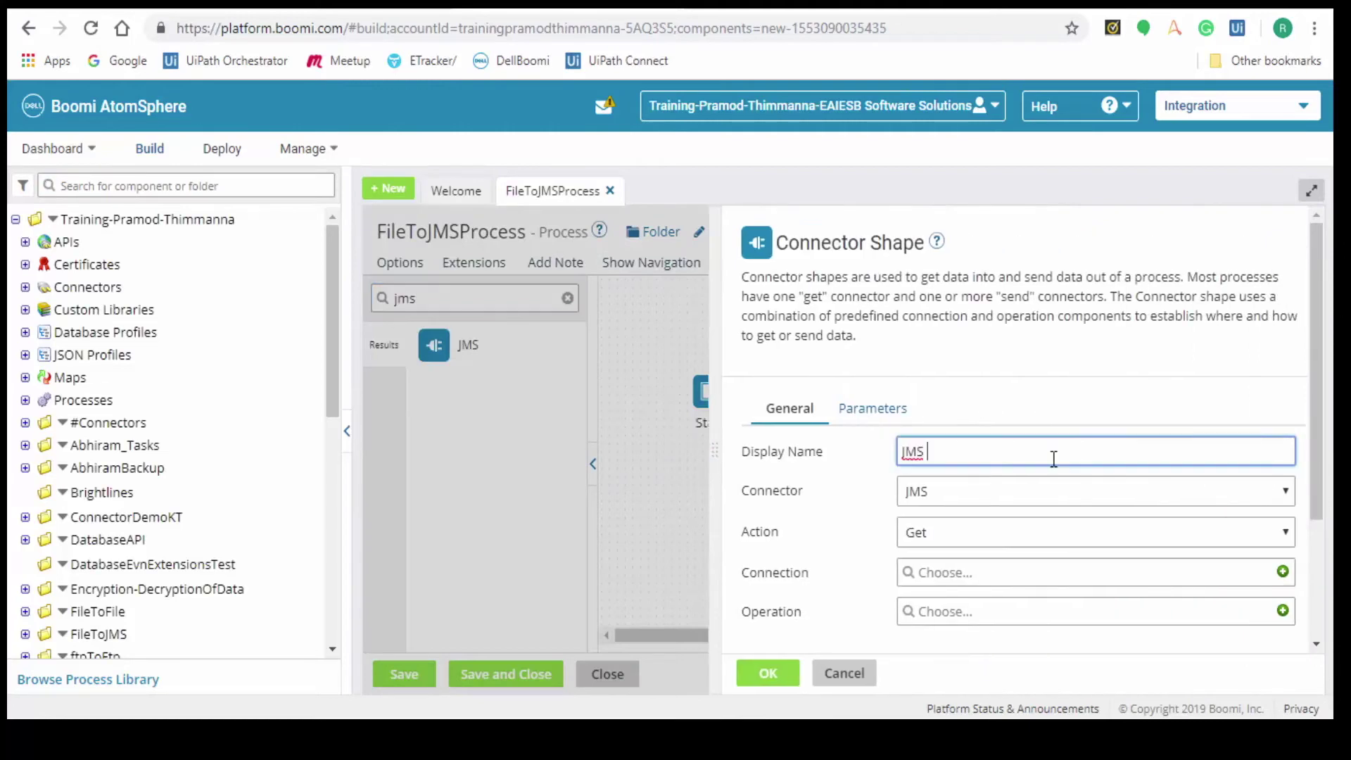
type("ion")
left_click(1285, 532)
left_click(1188, 578)
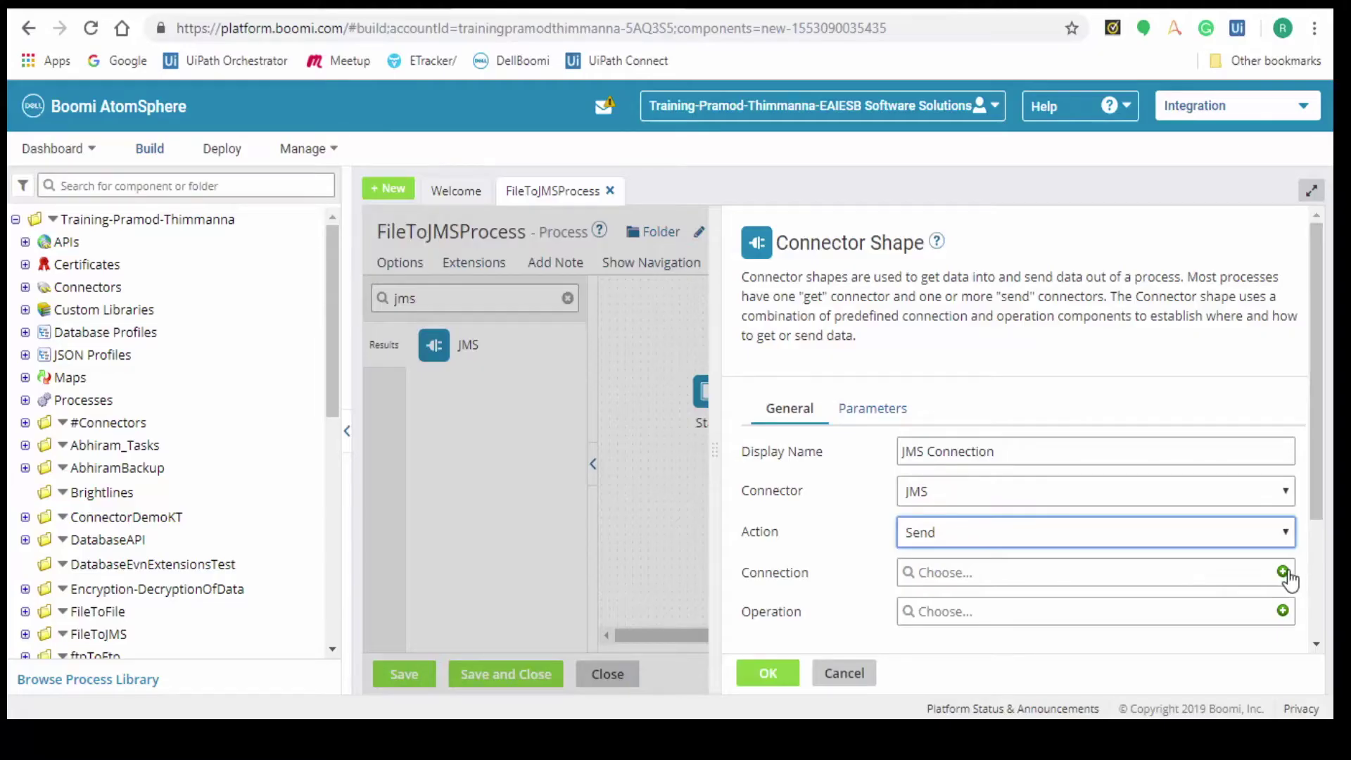
Step: Save an authenticated ActiveMQ JMS connection with user admin, password and ConnectionFactory, then start a new operation
left_click(1292, 580)
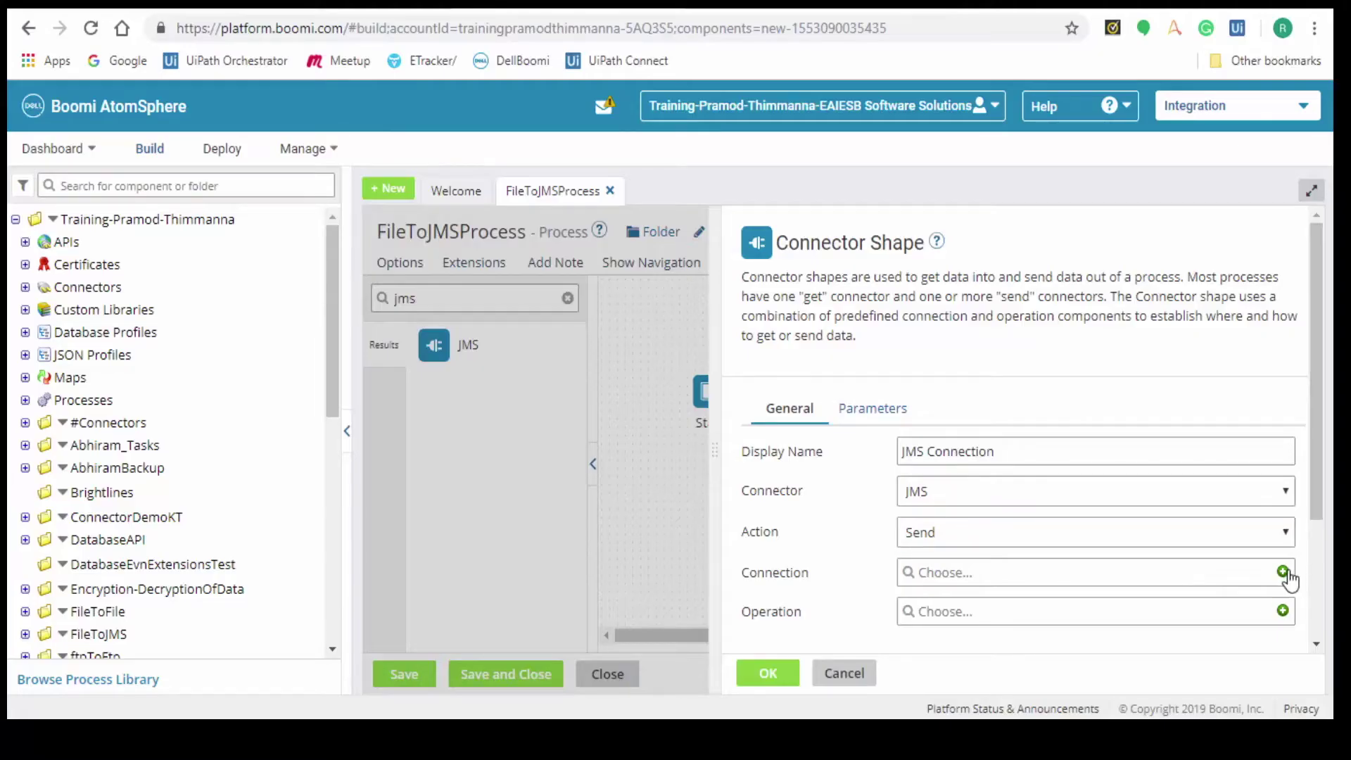
left_click(644, 375)
left_click(655, 406)
type("admin")
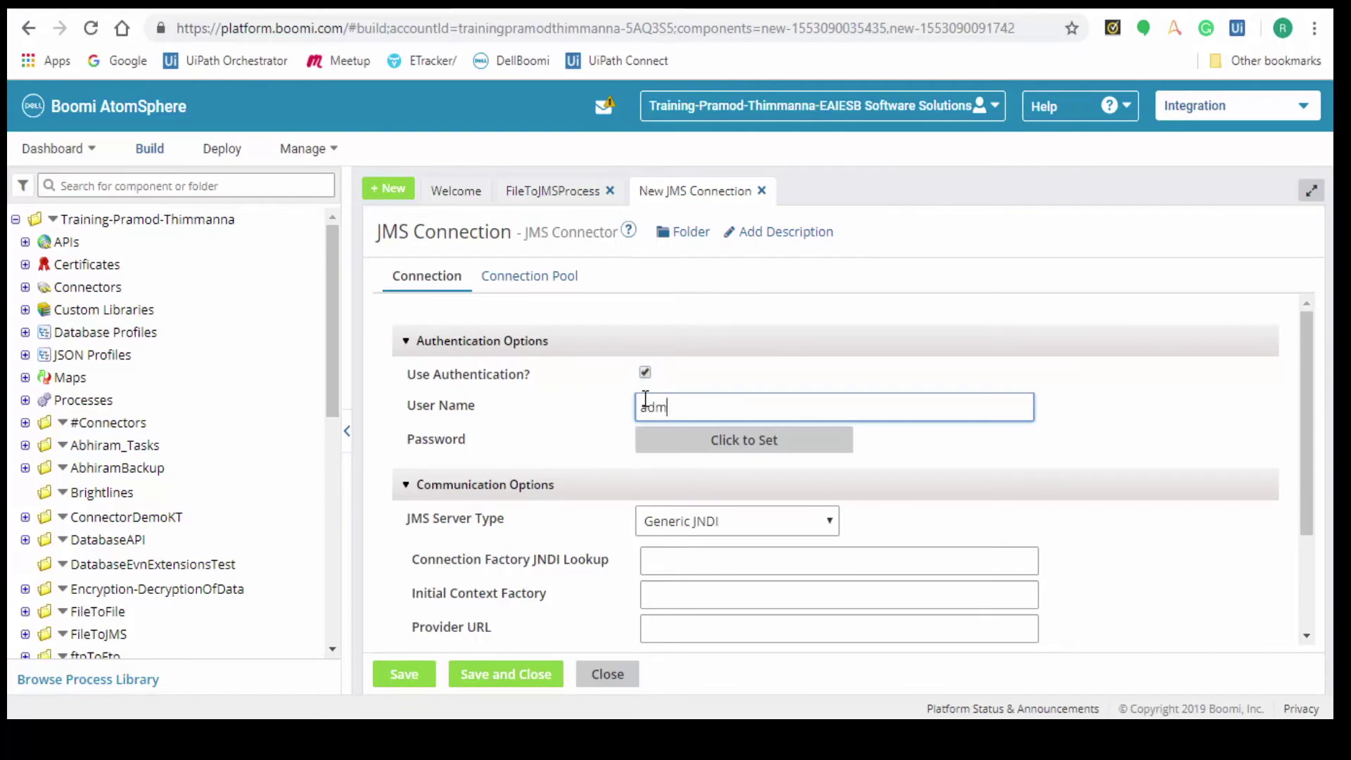
left_click(743, 439)
type("admin")
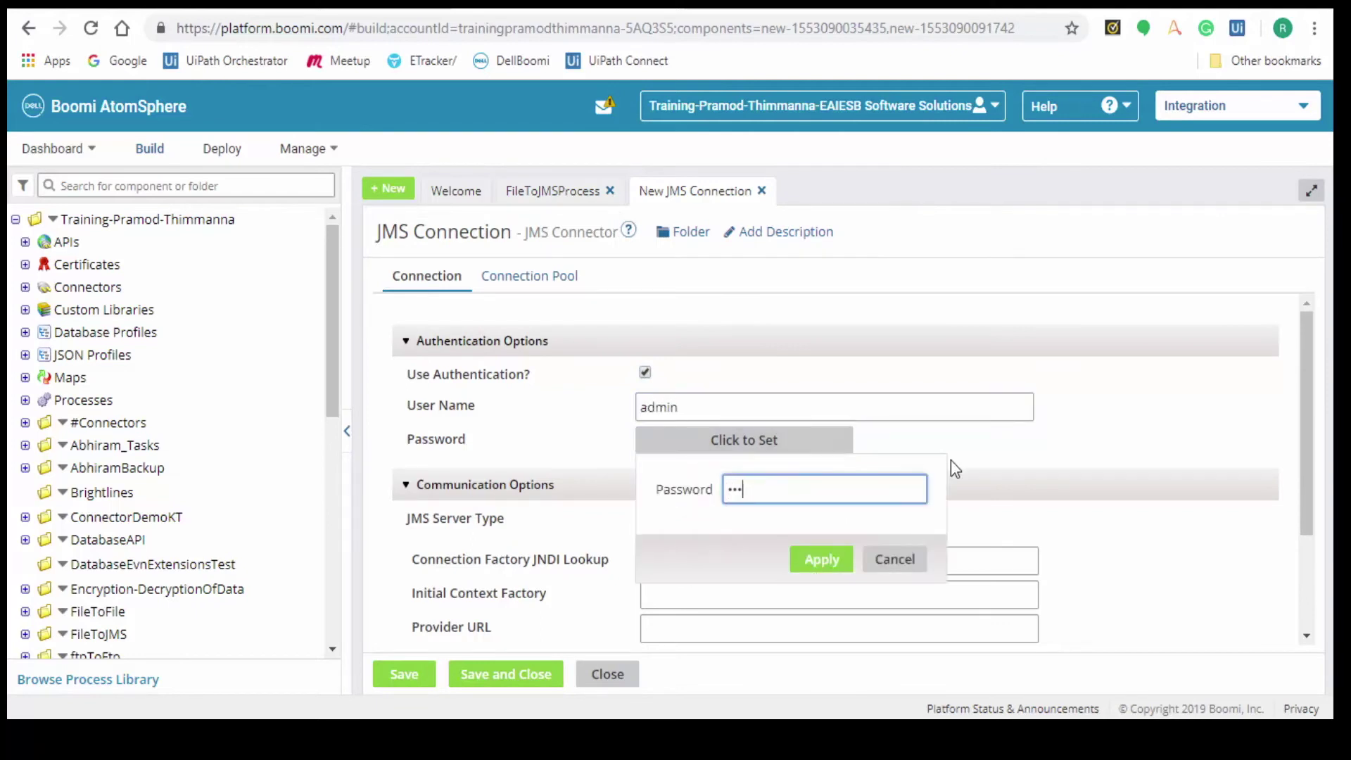
left_click(821, 558)
left_click(828, 520)
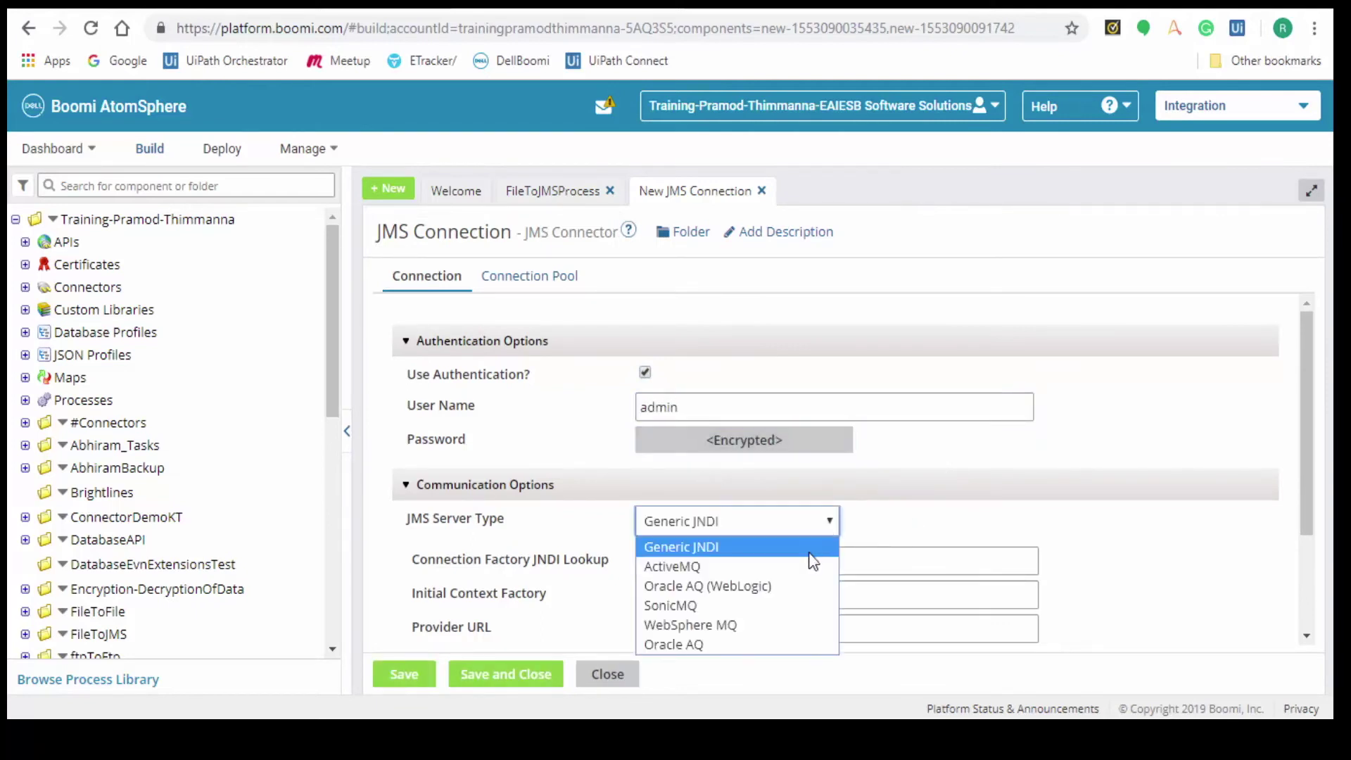
left_click(739, 547)
left_click(806, 570)
type("Connec")
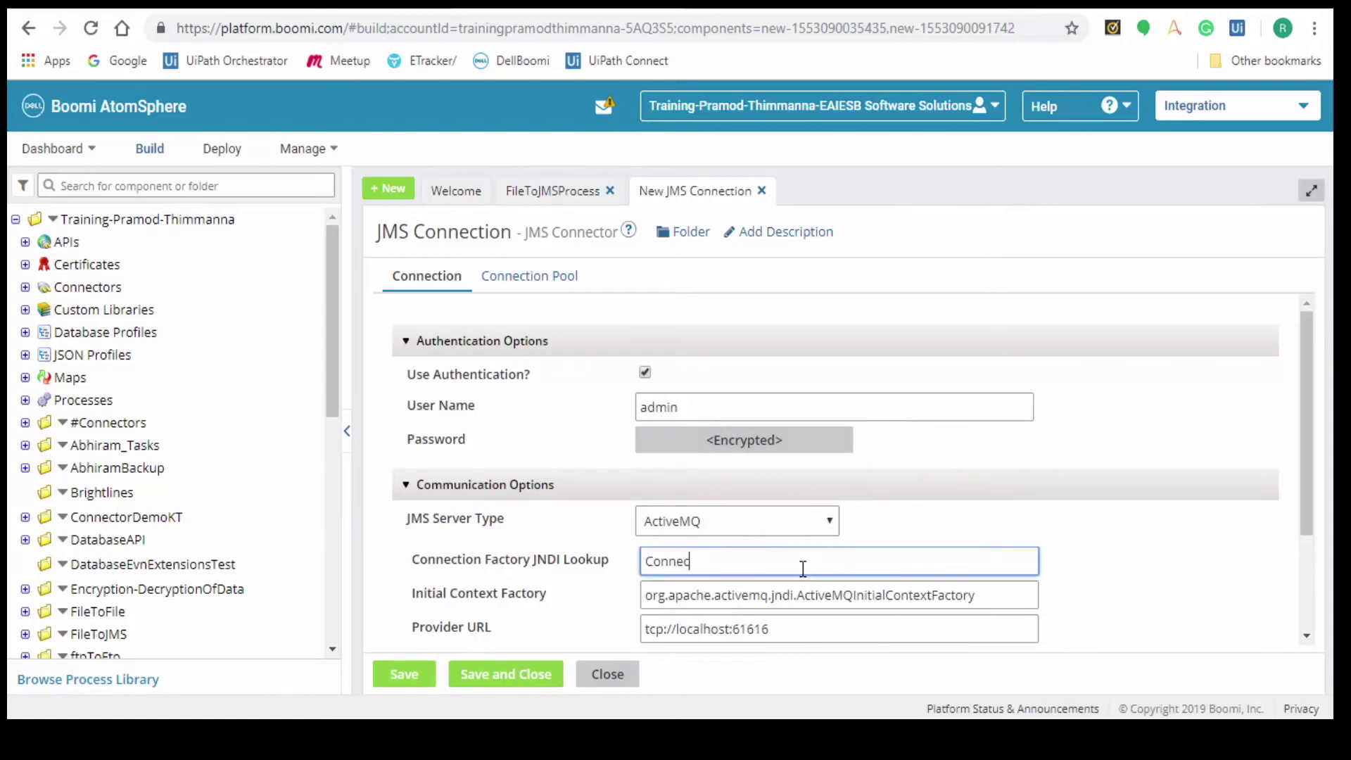
type("tionFactory")
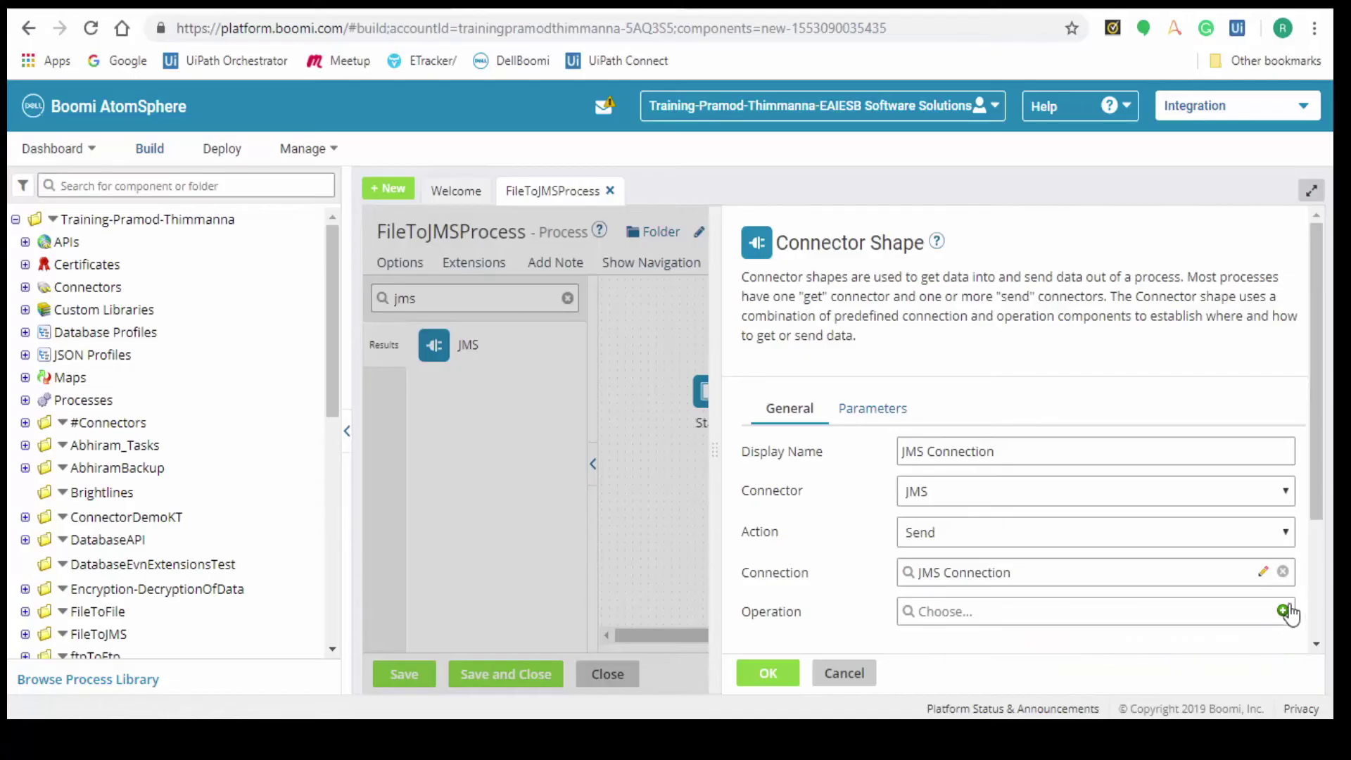
left_click(1284, 613)
Step: Set the JMS operation destination to dynamicQueues/JMS and save it
left_click(799, 351)
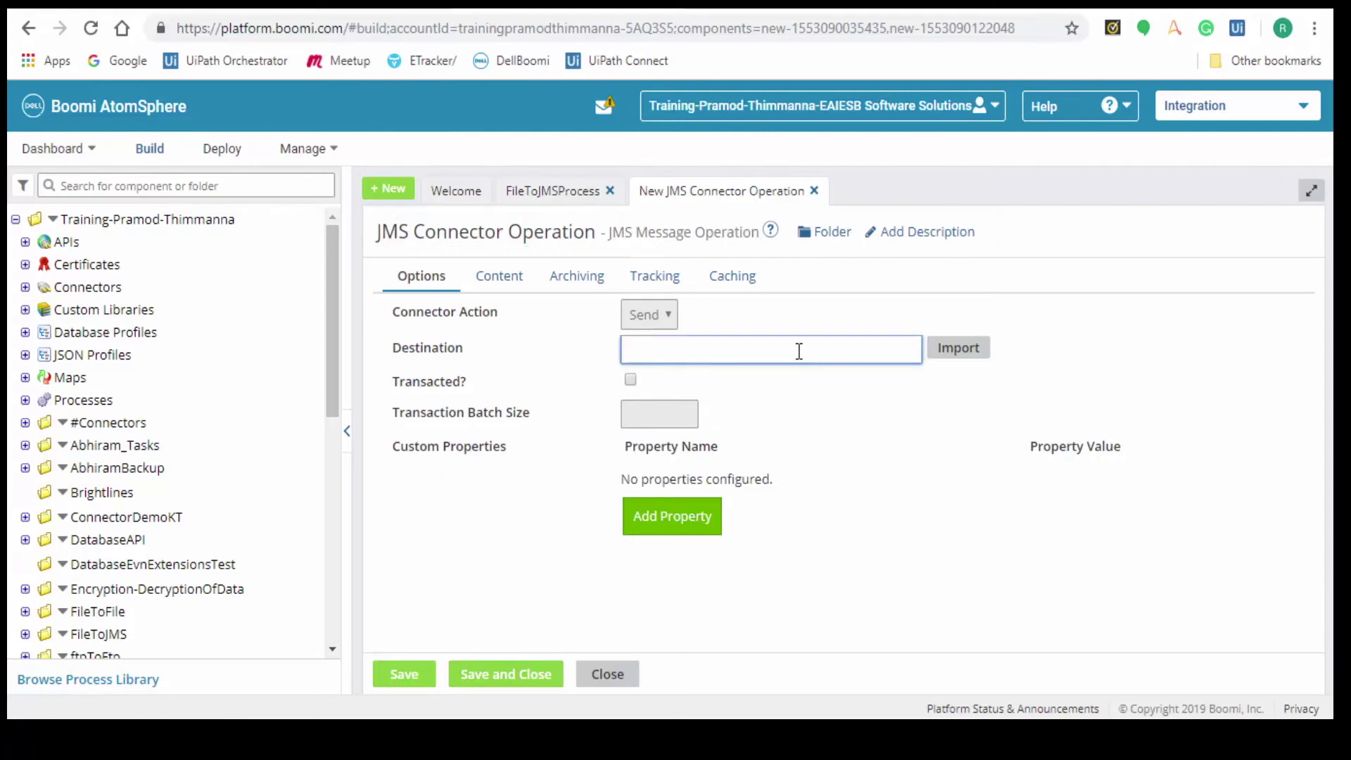
type("dynamicQ")
type("ueues/JMS")
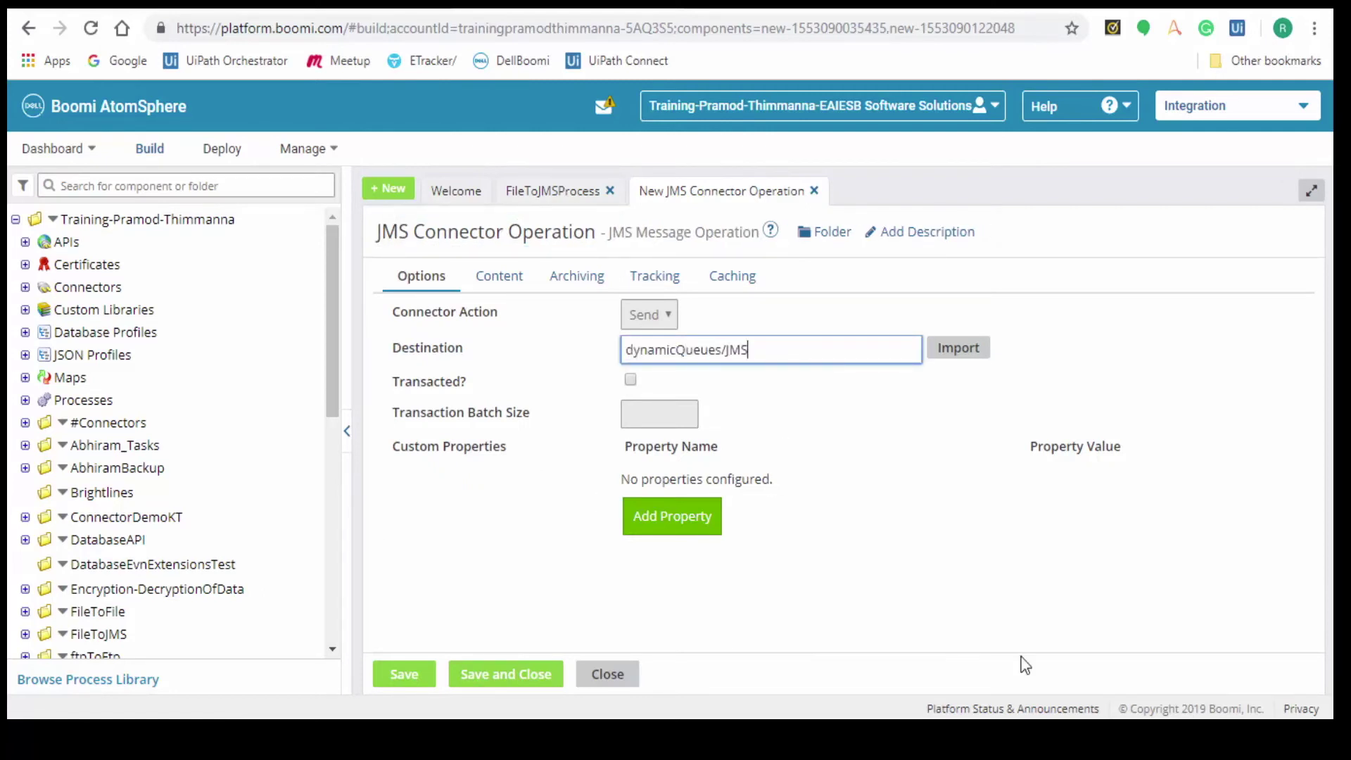
left_click(504, 674)
left_click(474, 298)
type("stop")
Step: Add a Stop shape, link Start → Input → JMS Connection → Stop, and save
left_click_drag(433, 344, 1143, 392)
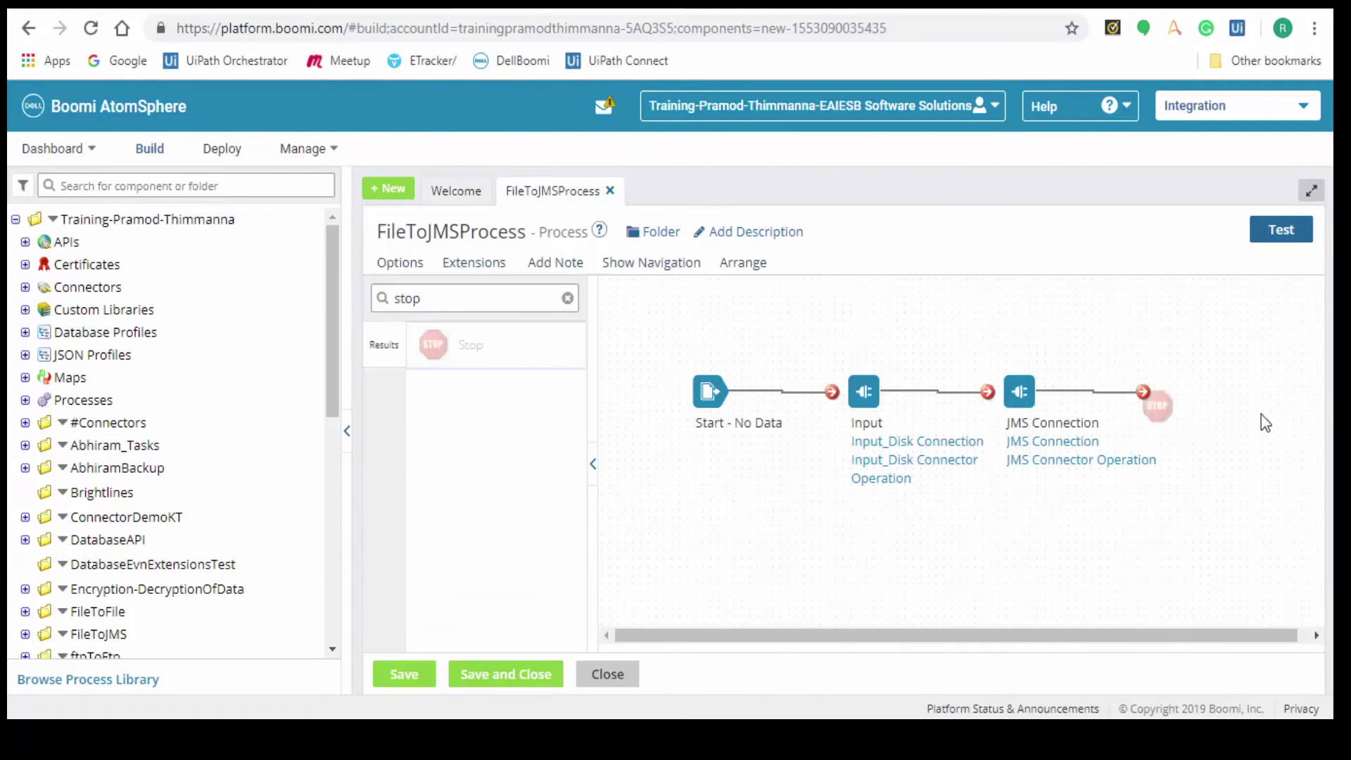
type("Stop")
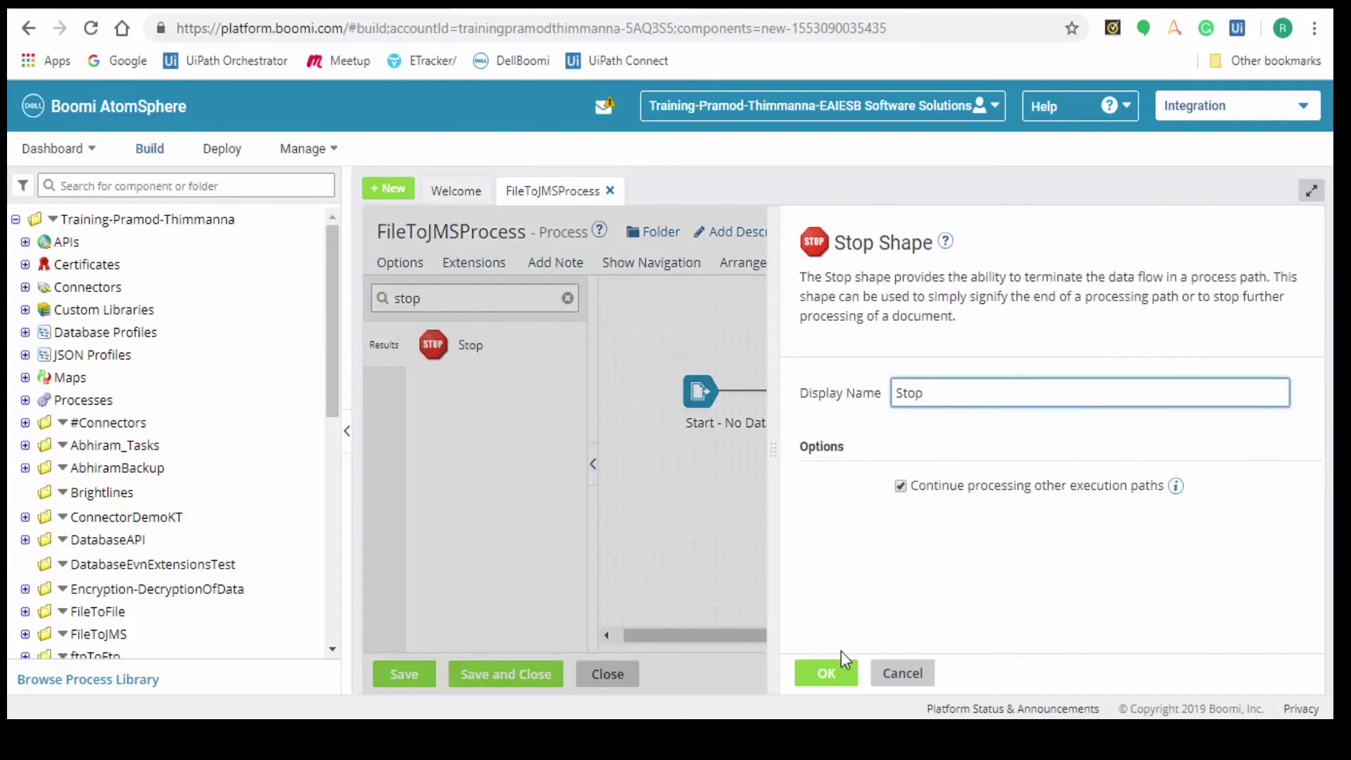
left_click(826, 674)
left_click_drag(819, 393, 845, 393)
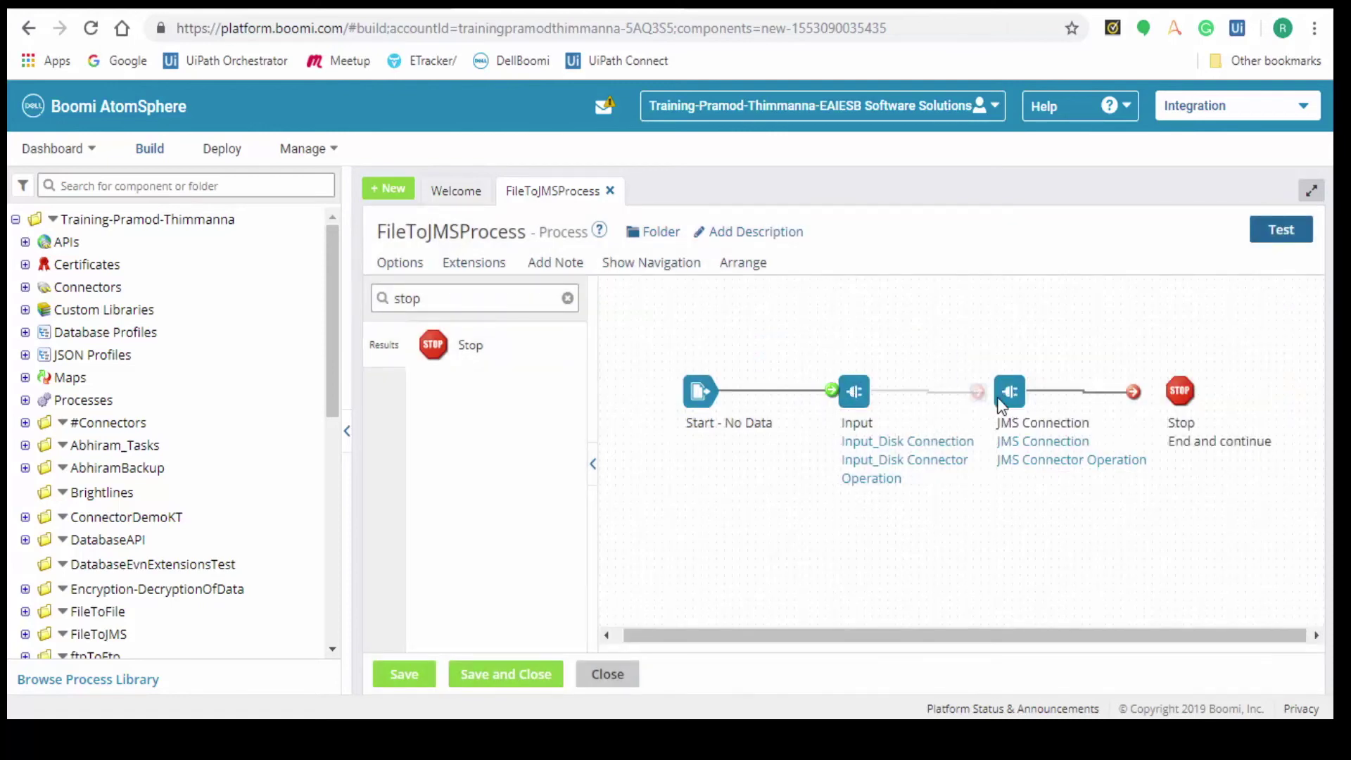
left_click_drag(977, 392, 1005, 393)
left_click_drag(1132, 392, 1176, 391)
key("ctrl+s")
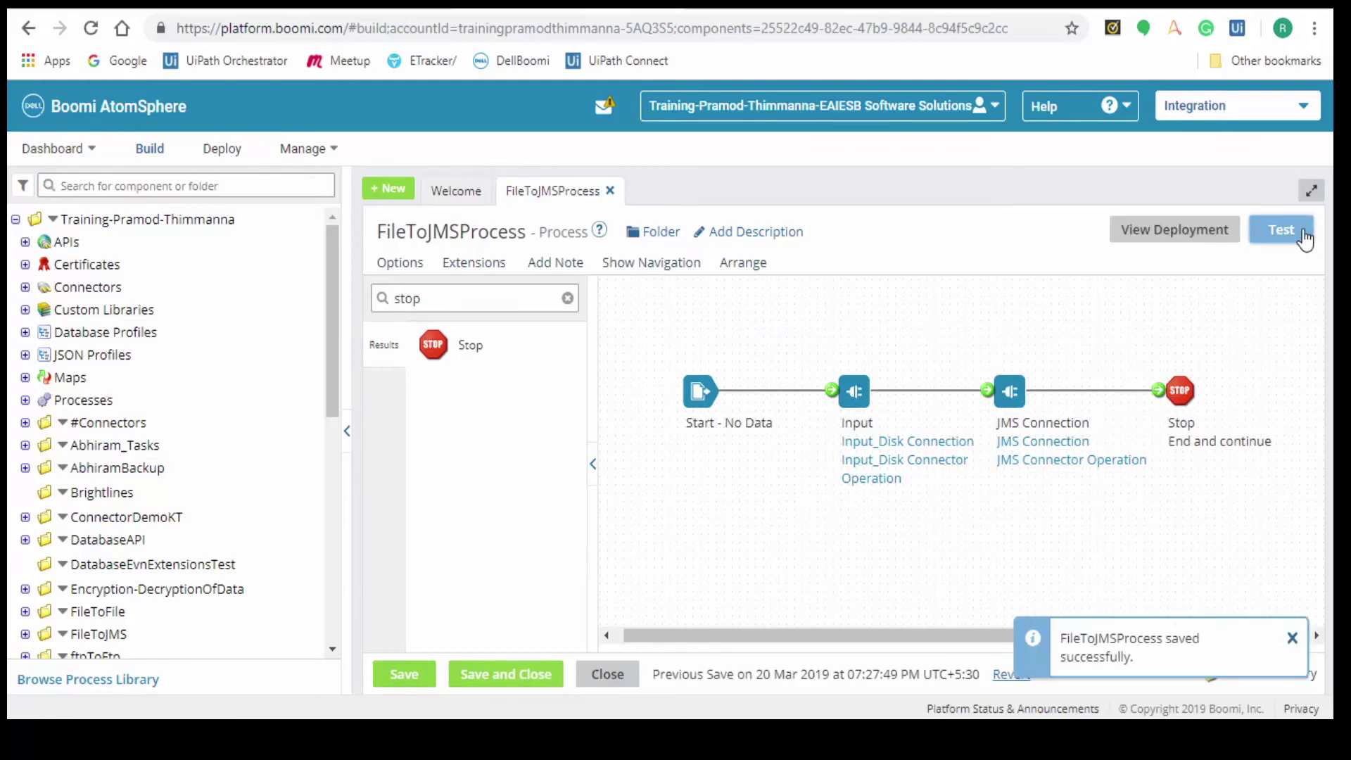
left_click(1281, 230)
Step: Run a test of FileToJMSProcess on the recently used E157-Rakesh atom
left_click(349, 164)
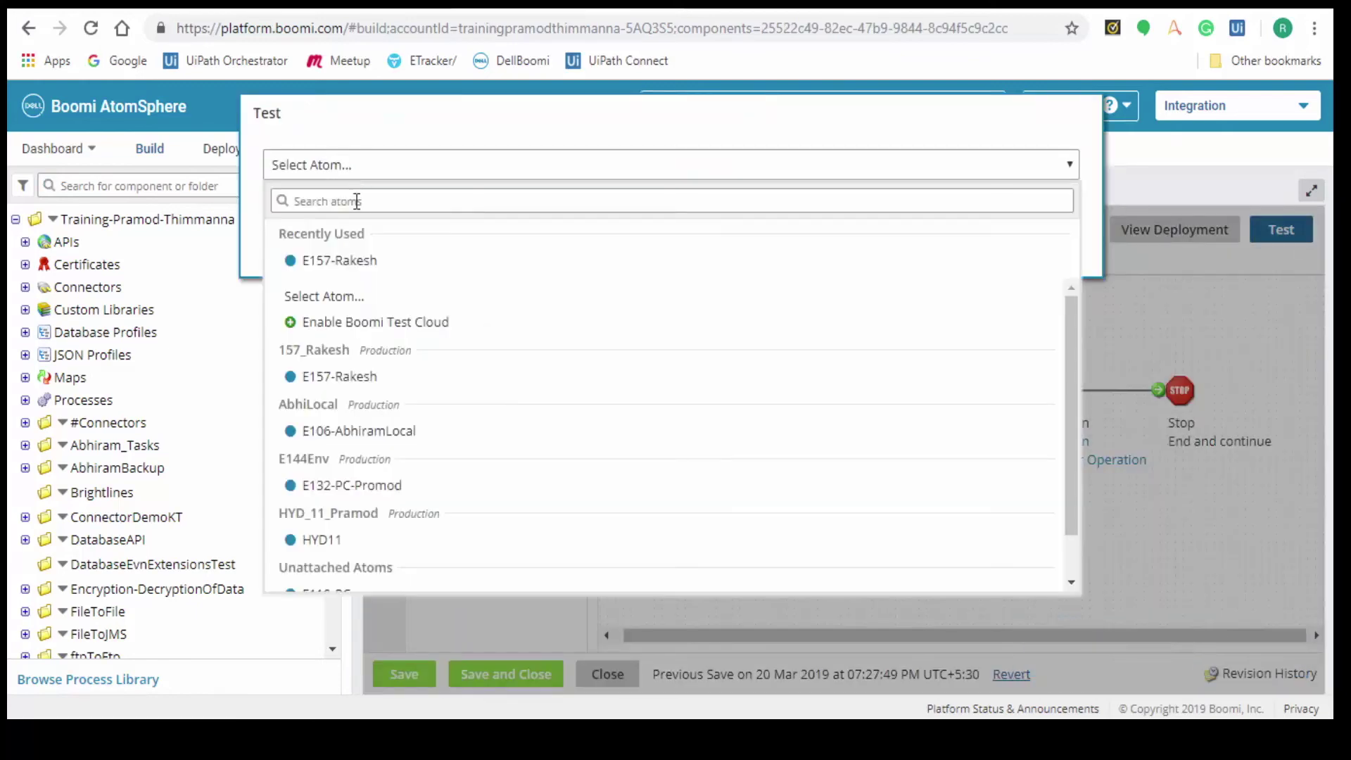
left_click(339, 261)
left_click(300, 250)
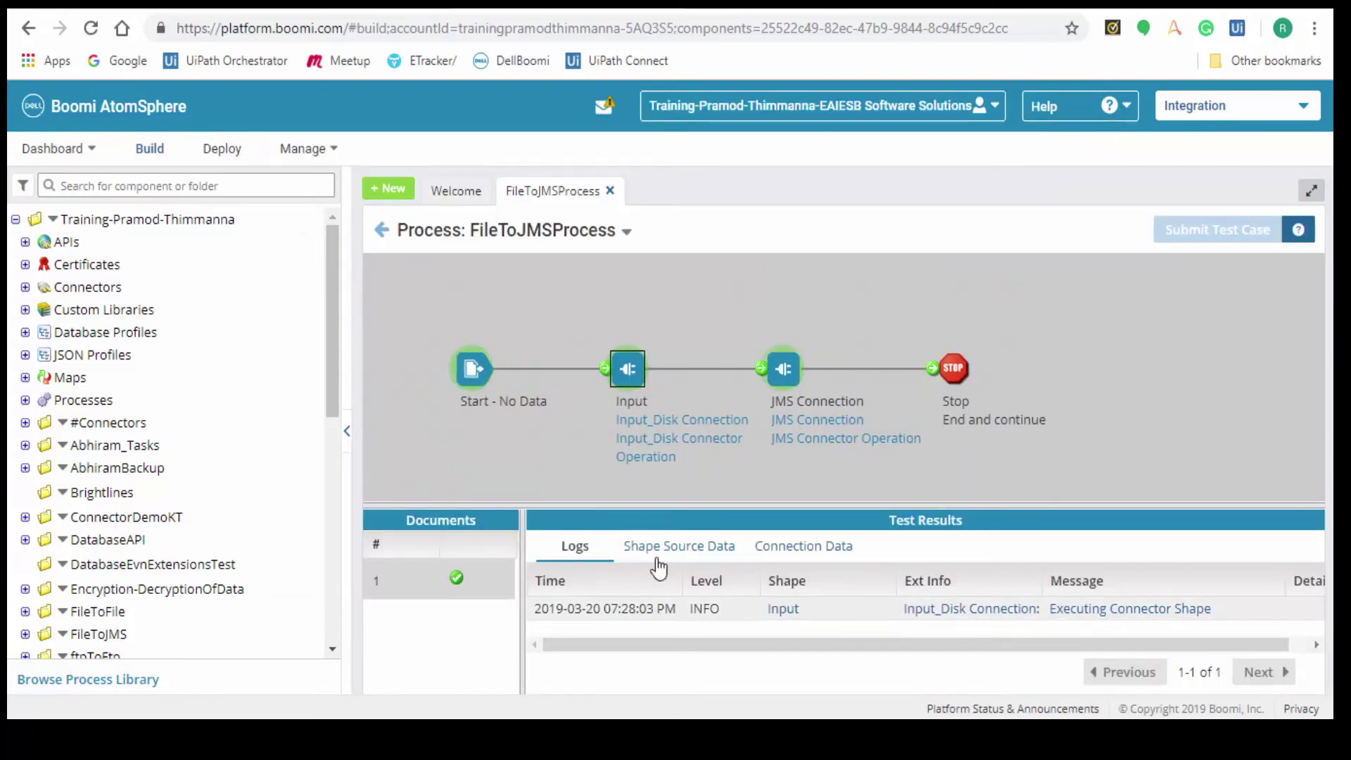
Step: Review the shapes' source data, the JMS Connection logs, and connection data
left_click(678, 546)
left_click(783, 368)
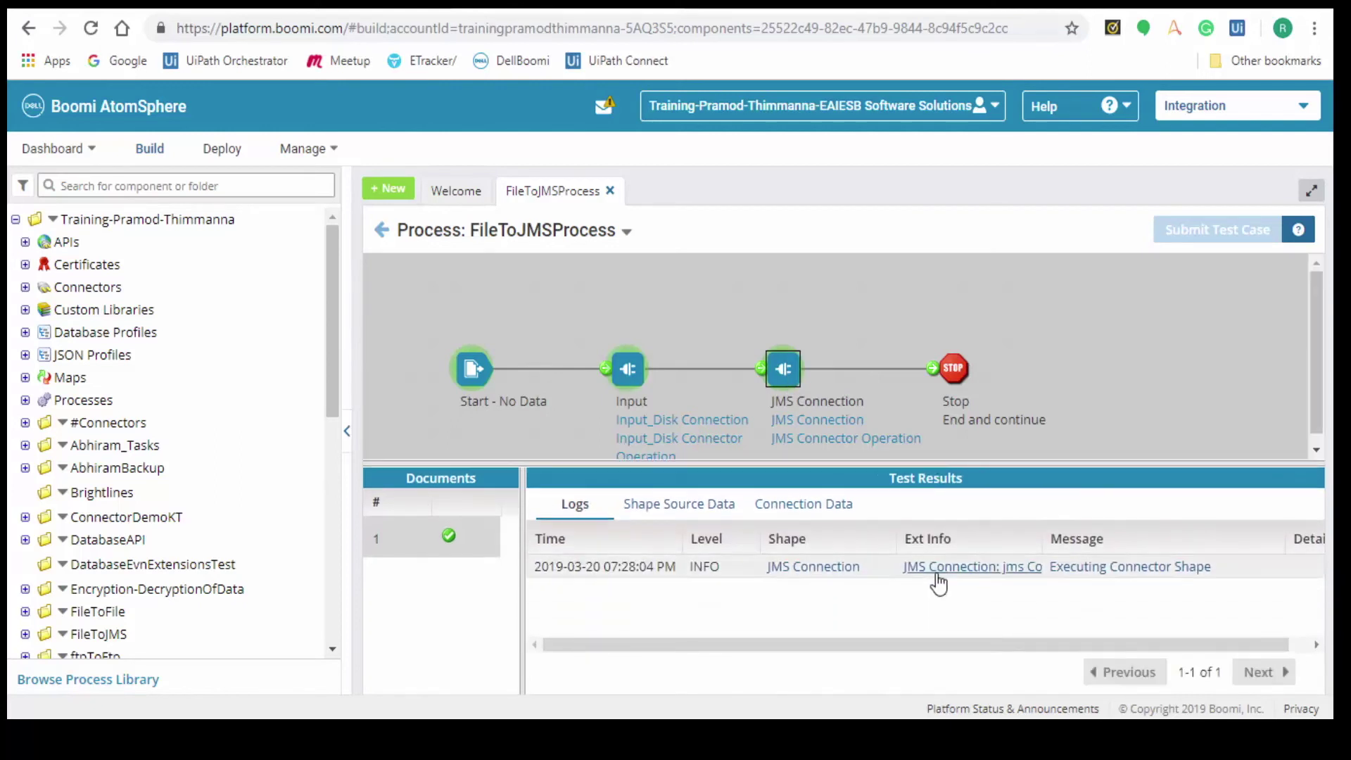
left_click(679, 545)
left_click(803, 546)
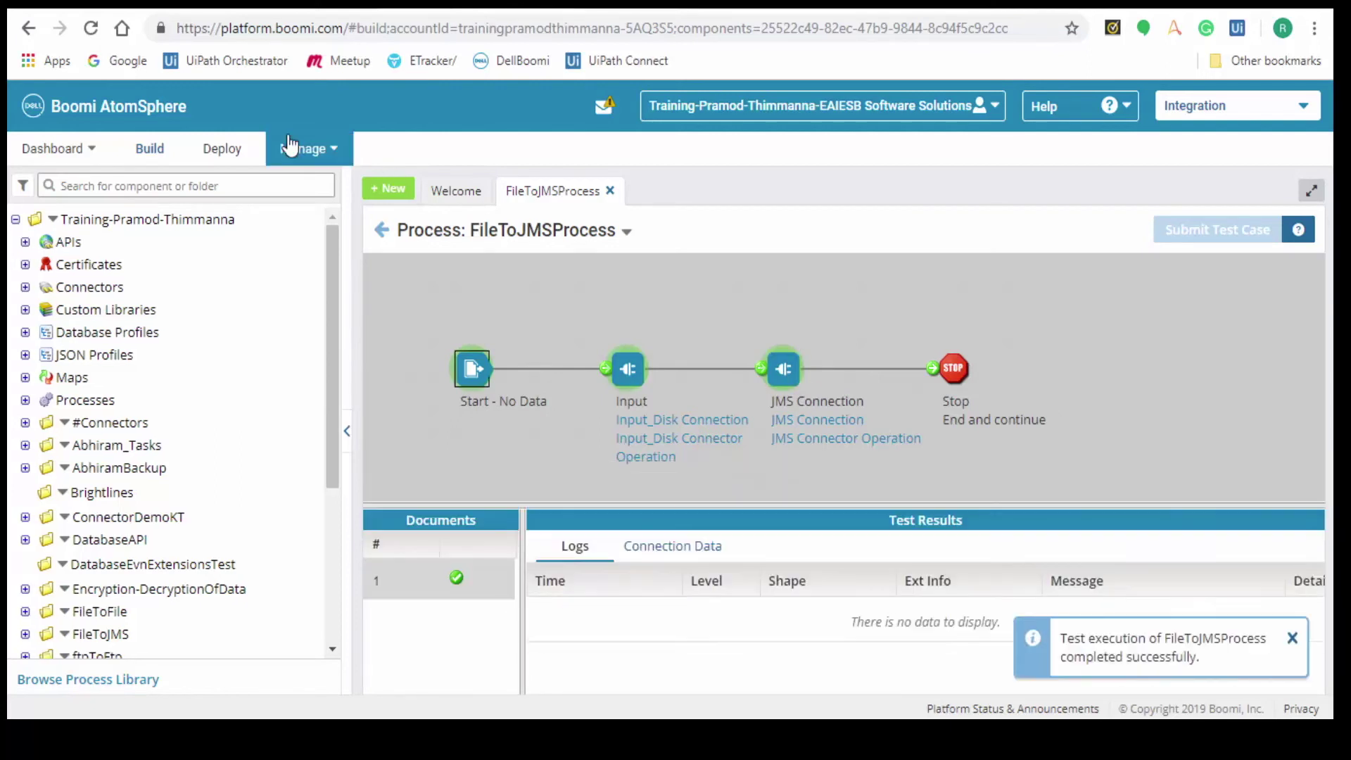
left_click(306, 147)
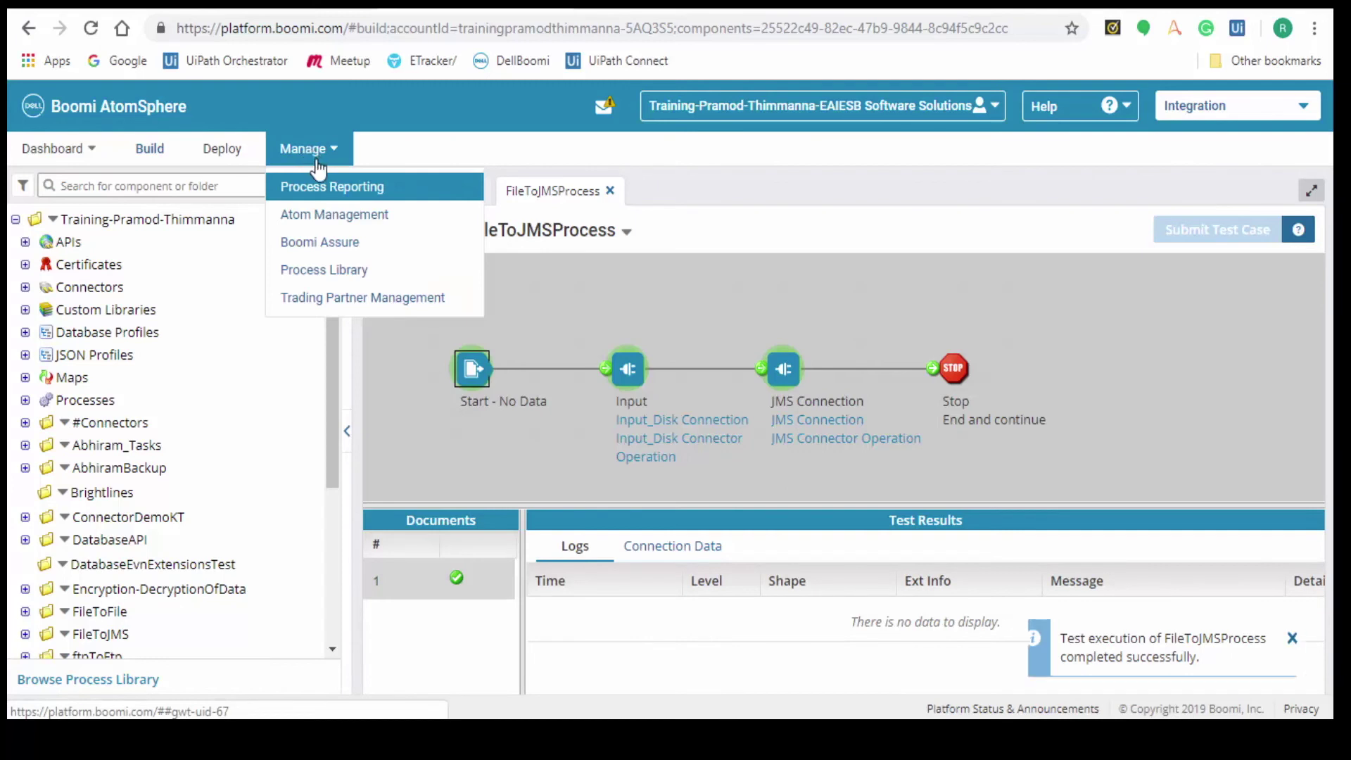
Step: In Process Reporting, inspect the Start, Disk and JMS step documents, confirming message ID 3
left_click(333, 191)
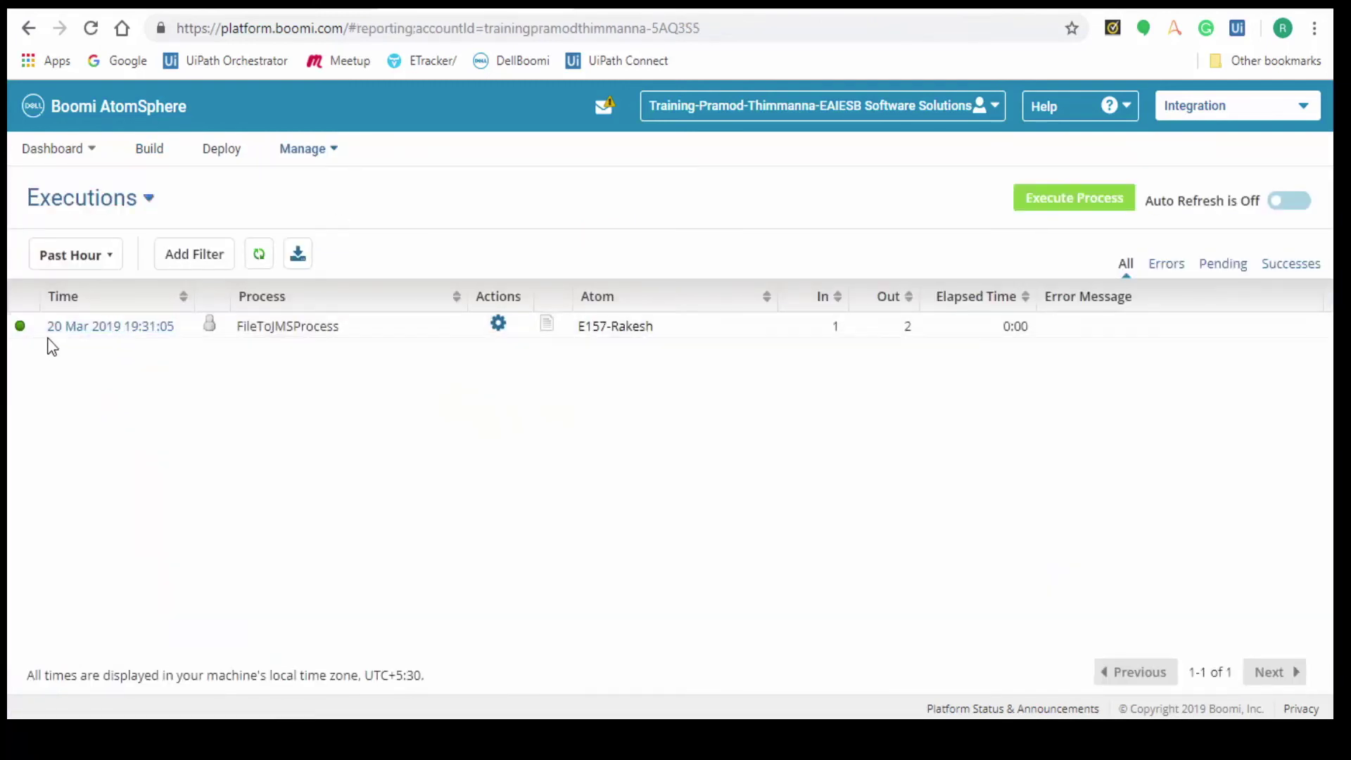
left_click(116, 327)
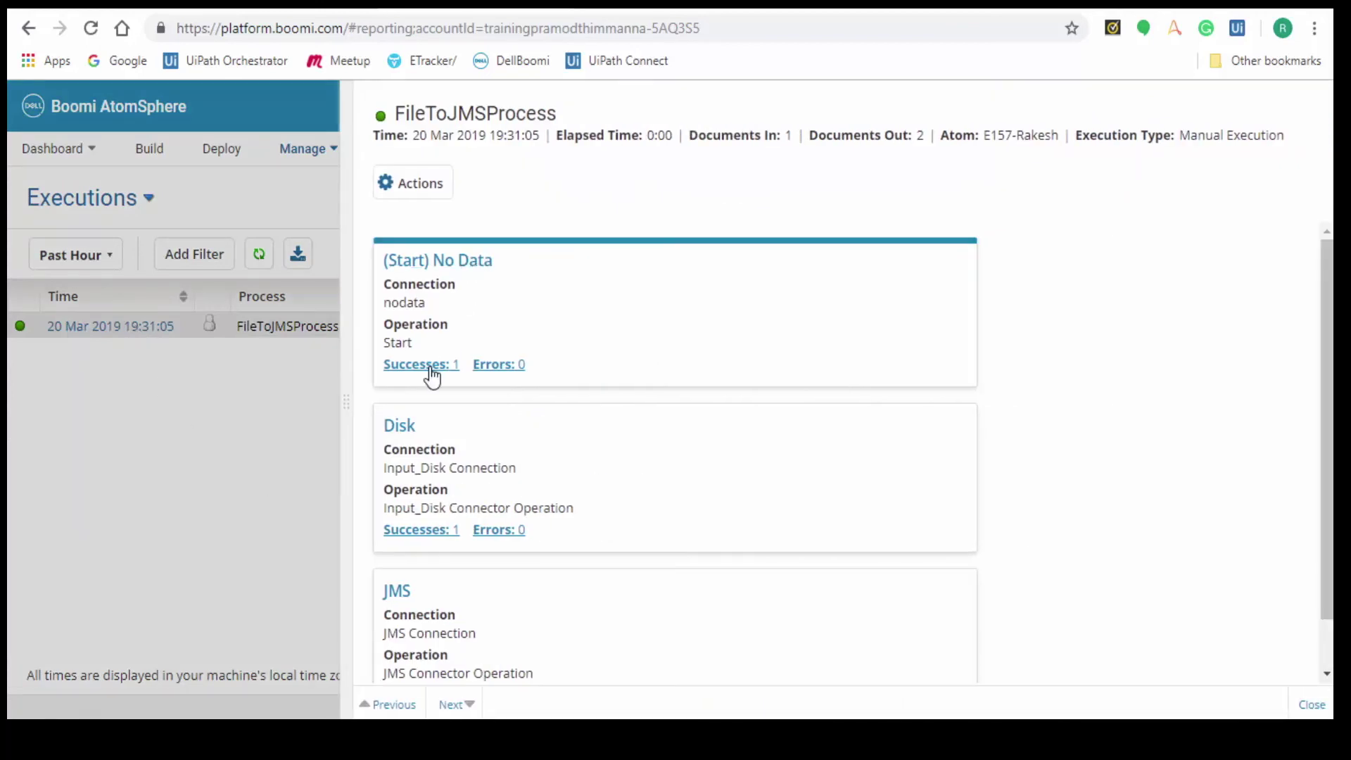
left_click(434, 370)
left_click(367, 285)
left_click(399, 425)
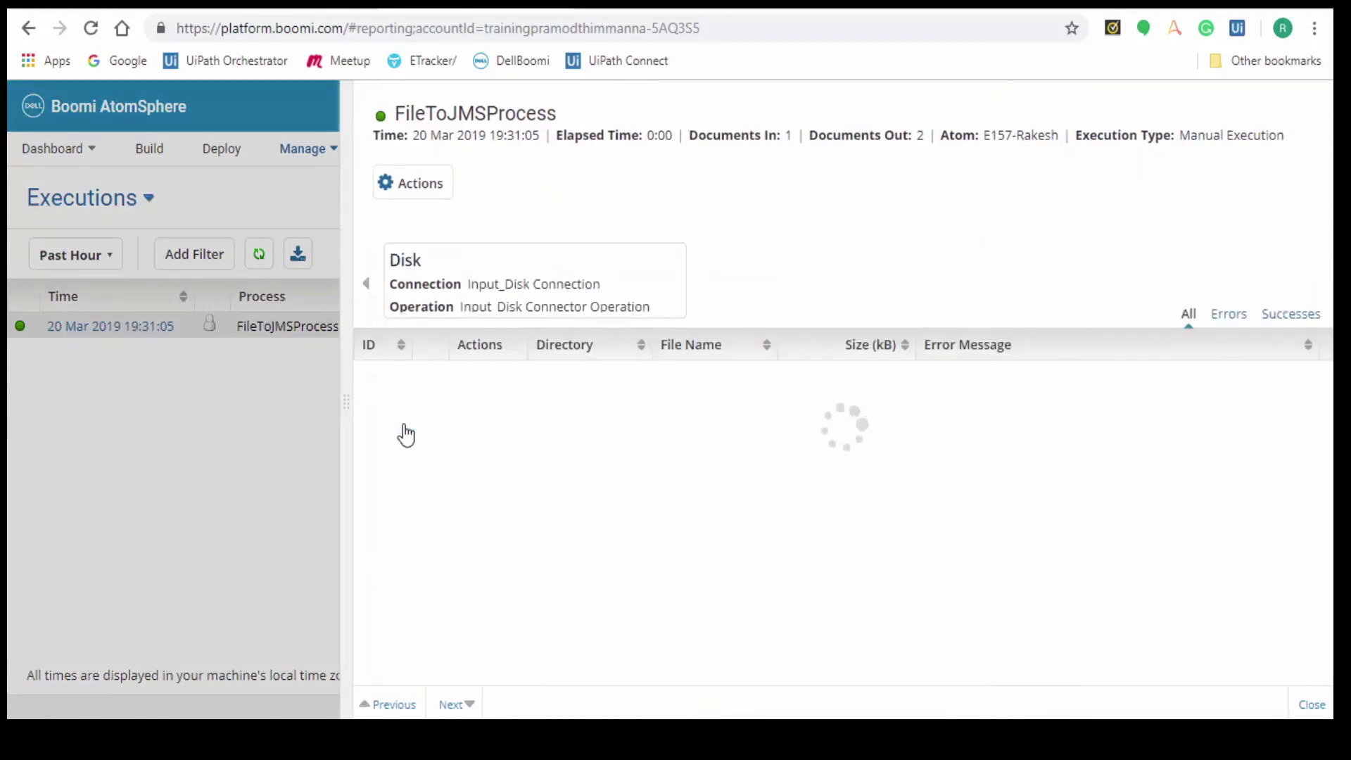
left_click(366, 285)
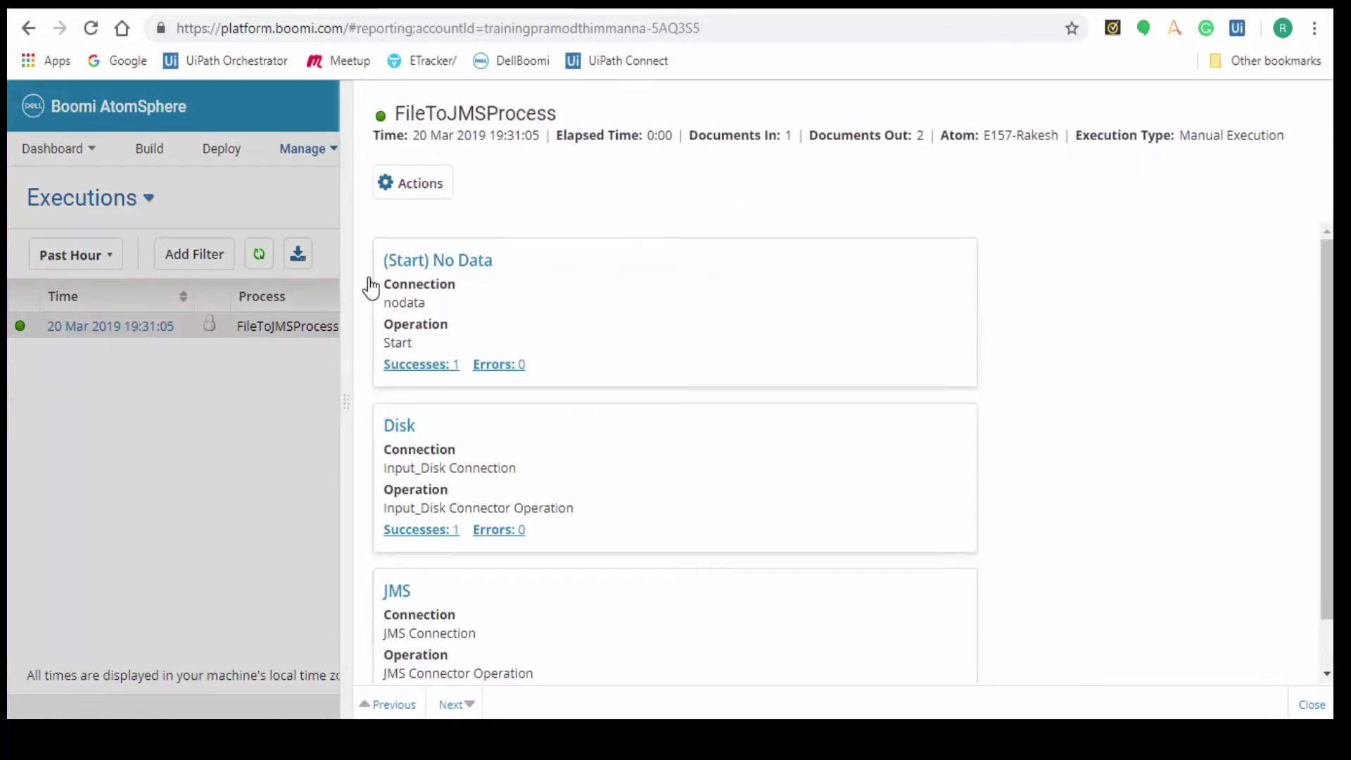
left_click(398, 576)
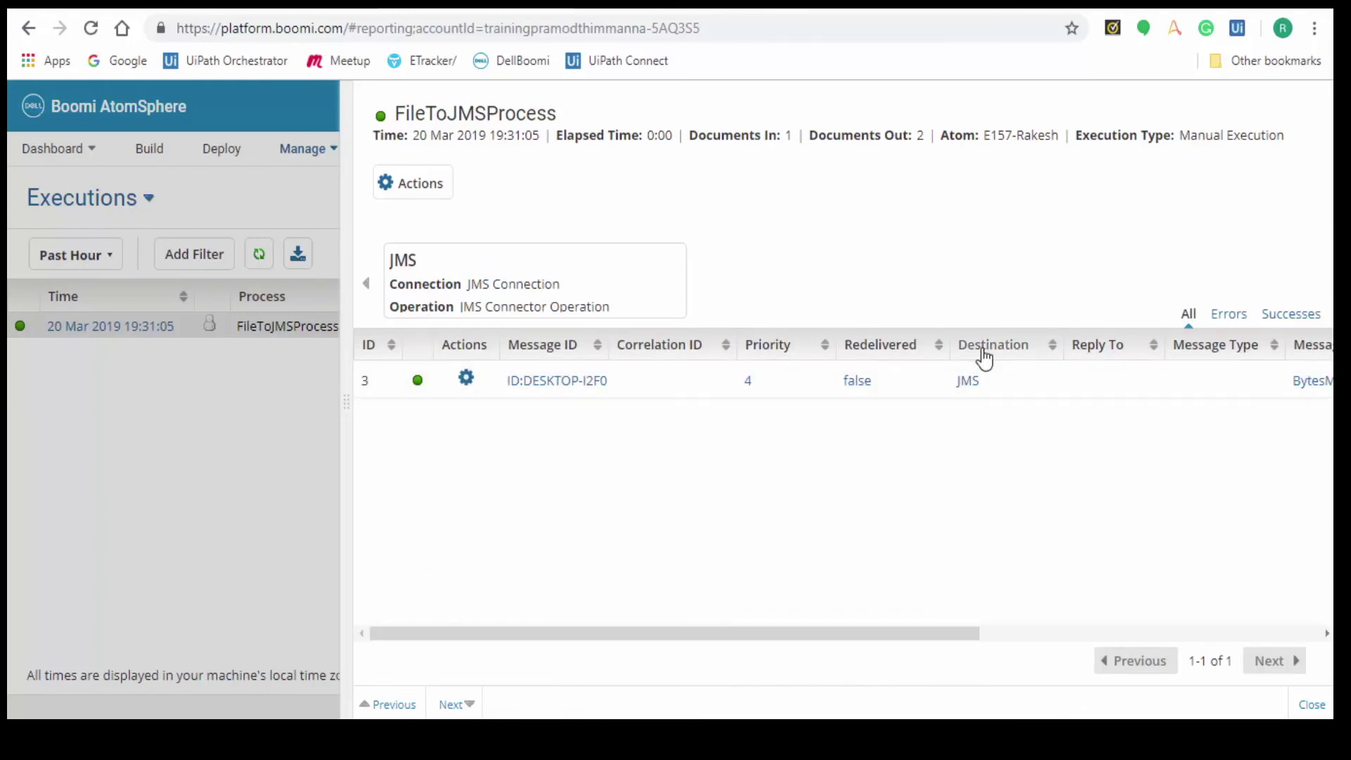
key("alt+Tab")
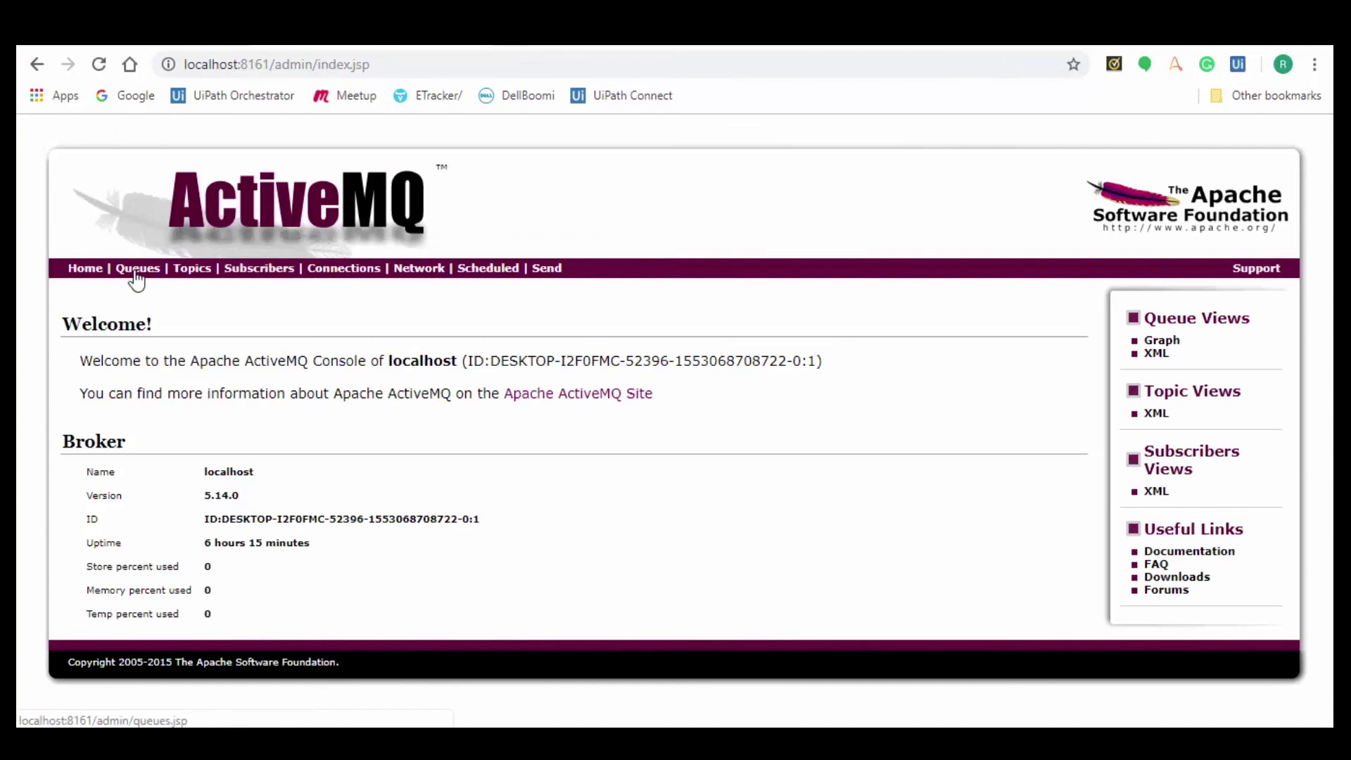
Step: Open the JMS queue's first message to view its Employee JSON payload
left_click(137, 266)
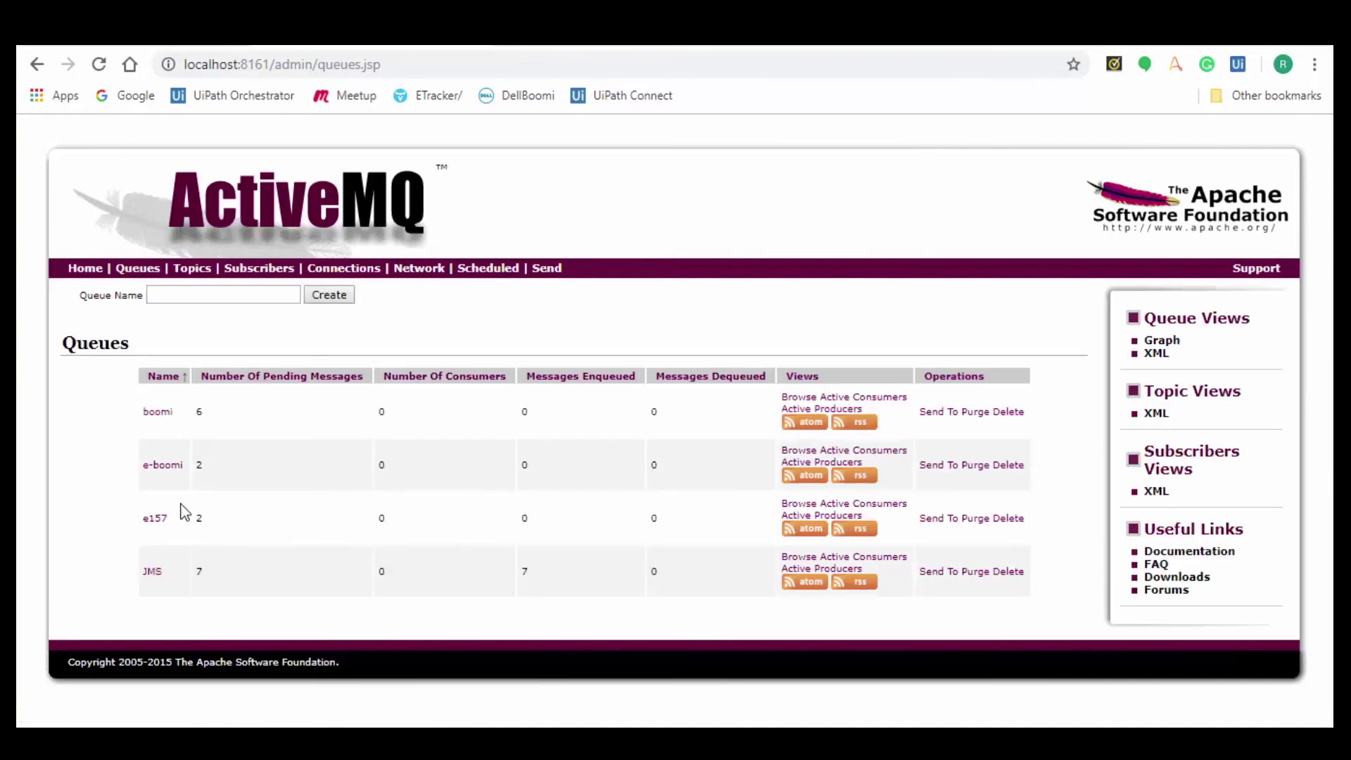
left_click(150, 571)
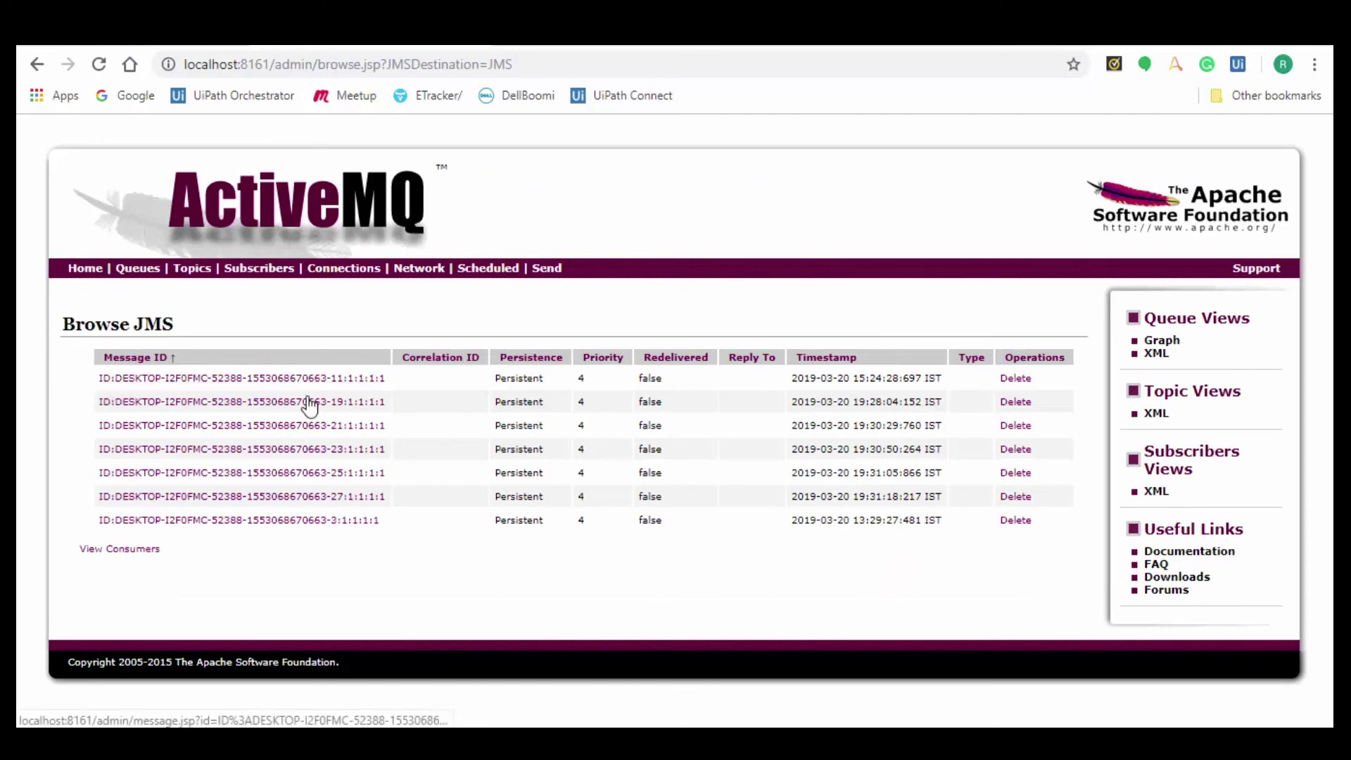
left_click(353, 381)
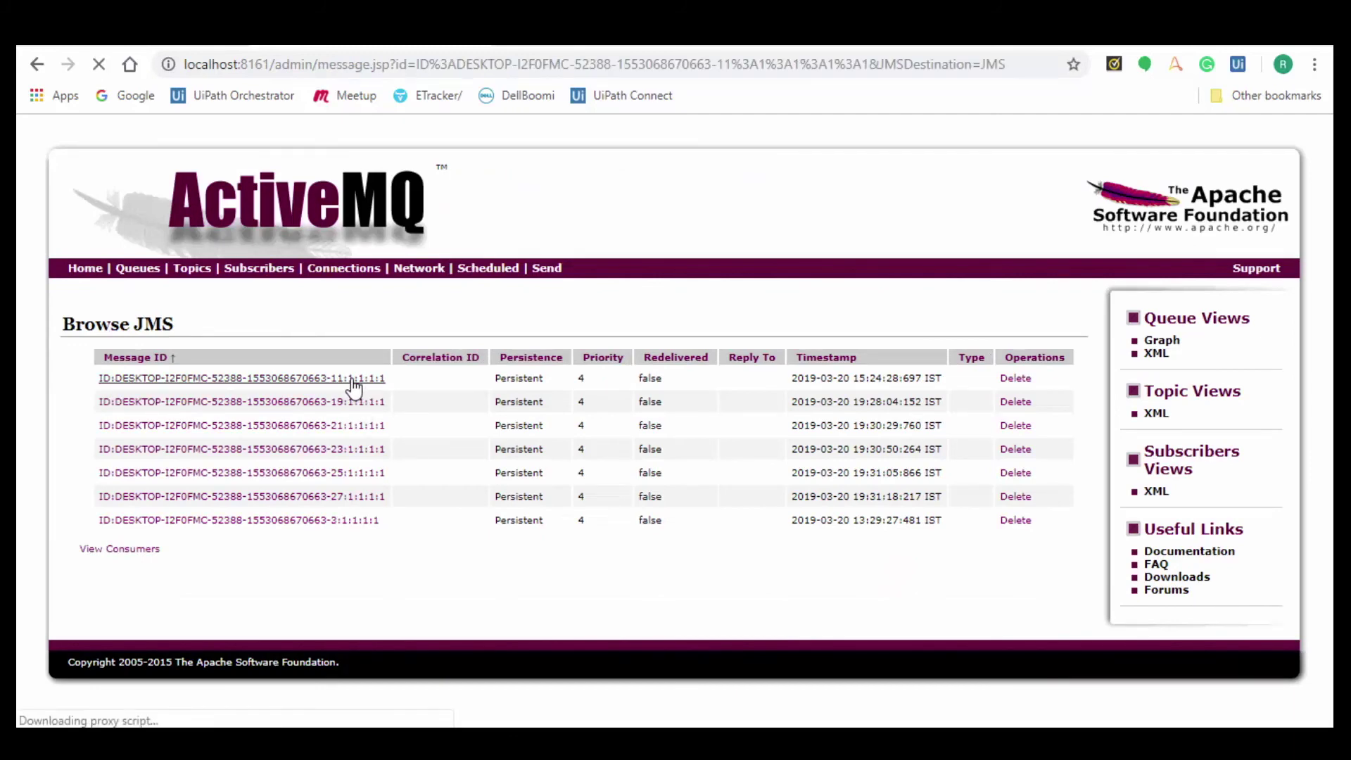
scroll(433, 425, "down", 2)
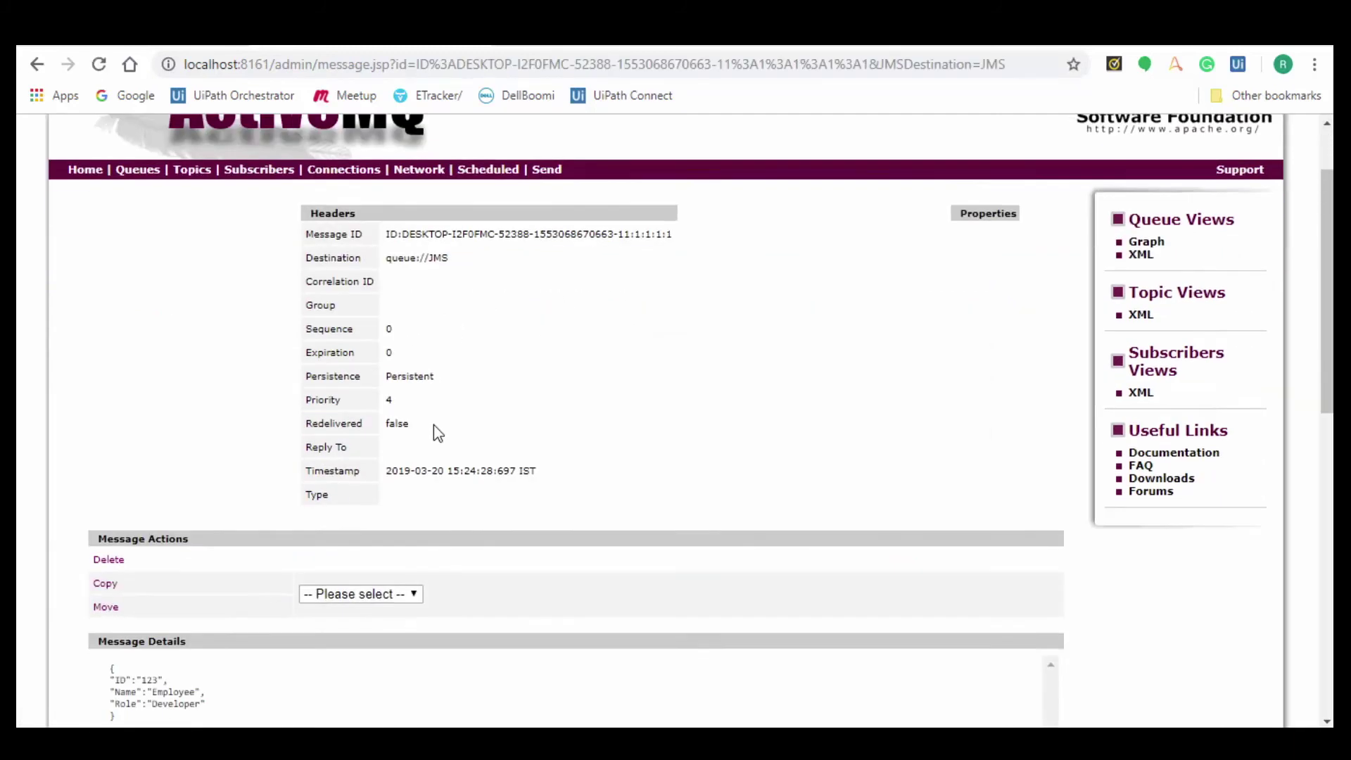
left_click_drag(386, 471, 538, 472)
scroll(618, 485, "down", 2)
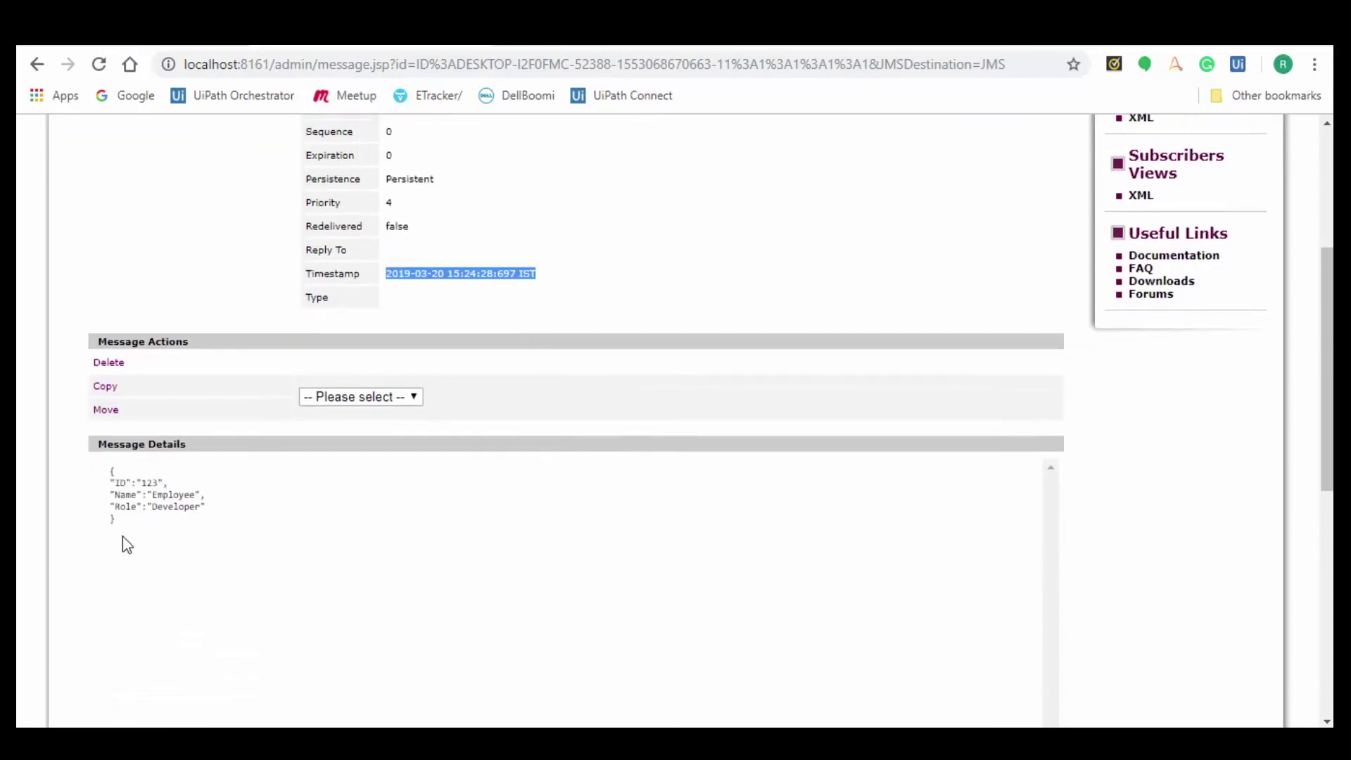